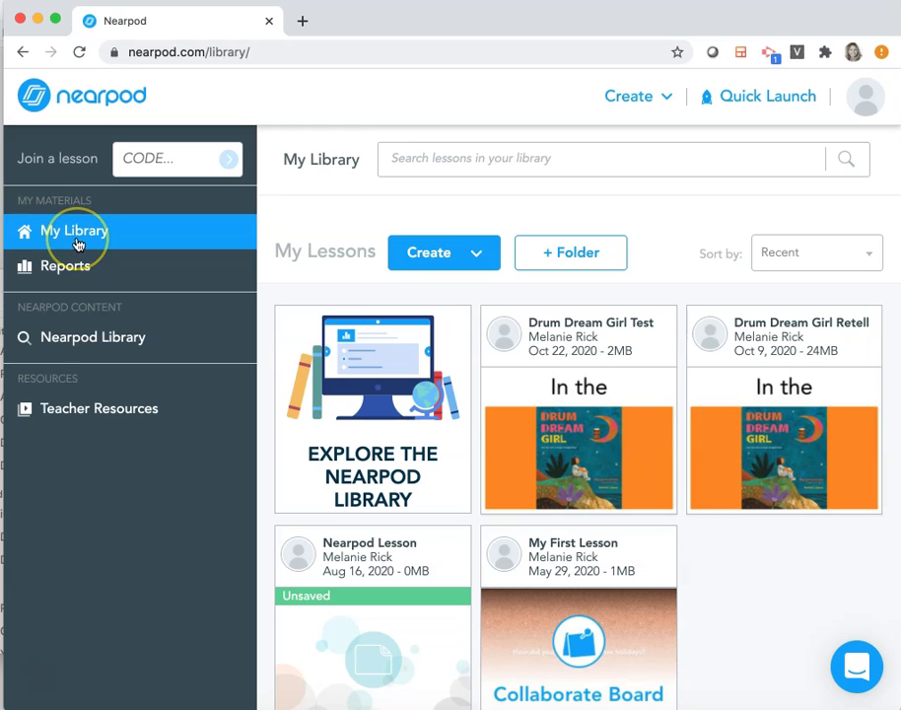
# Create a new lesson and add a blank content slide to it.
pyautogui.click(470, 252)
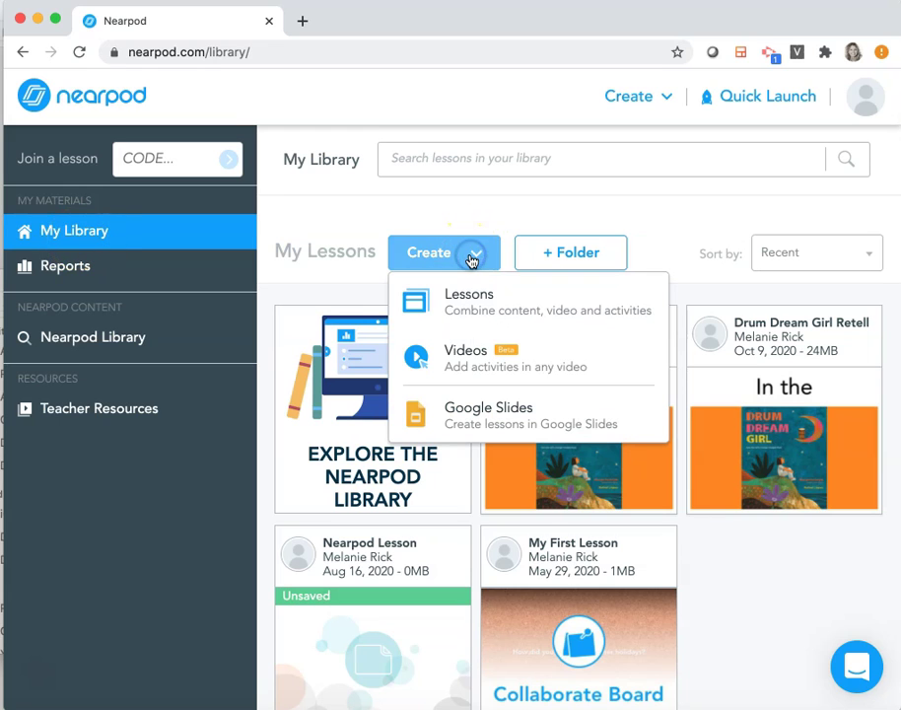
pyautogui.click(467, 302)
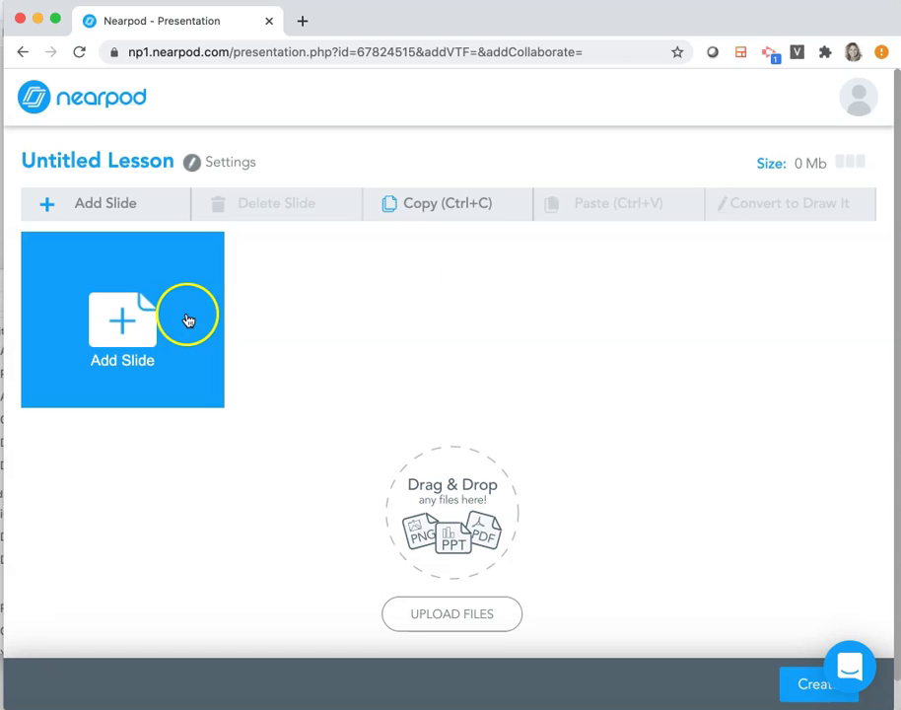
pyautogui.click(137, 342)
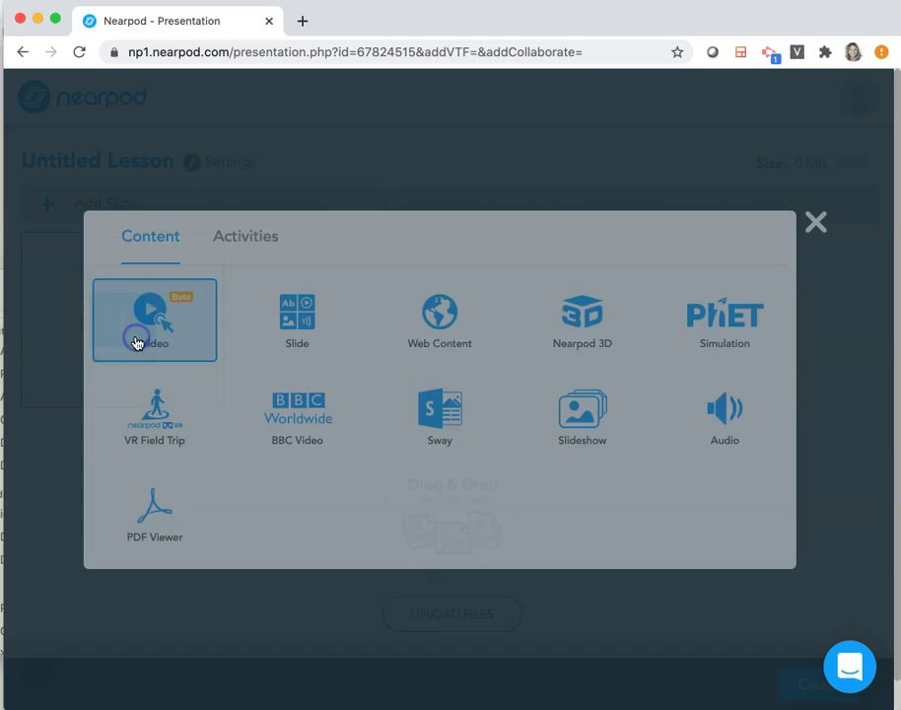
pyautogui.click(263, 324)
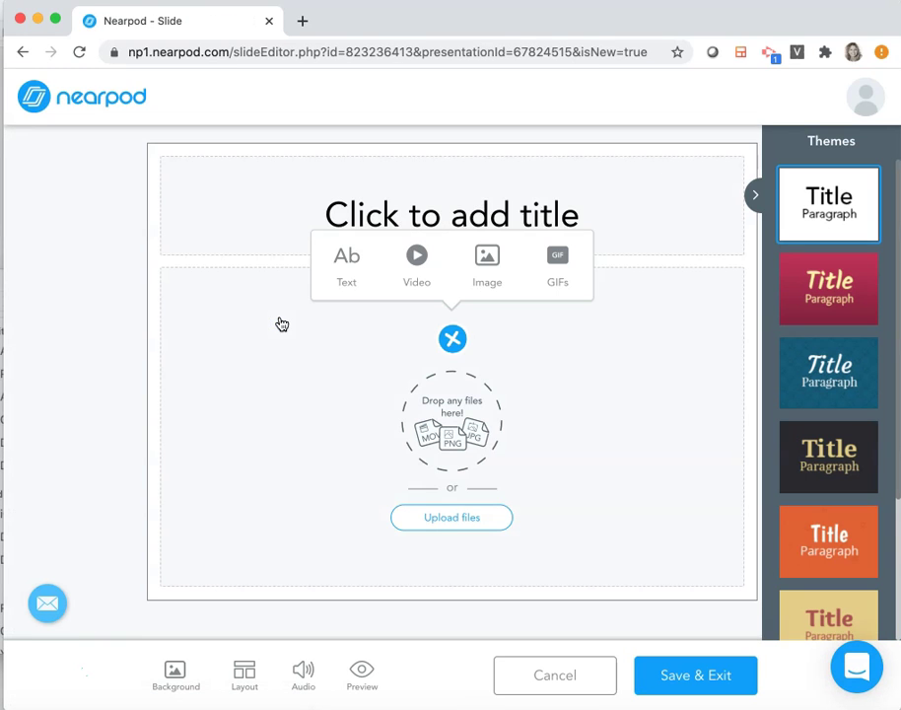
# Upload the image "Drum Dream Girl slides as jpgs.004.jpeg" into the slide's content area.
pyautogui.click(463, 519)
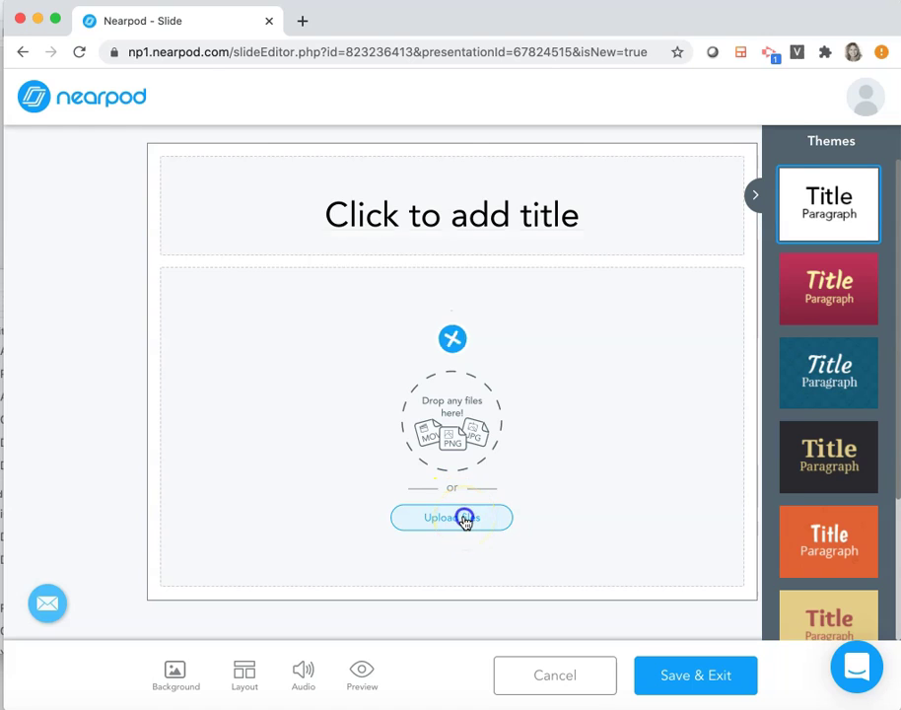
pyautogui.click(364, 112)
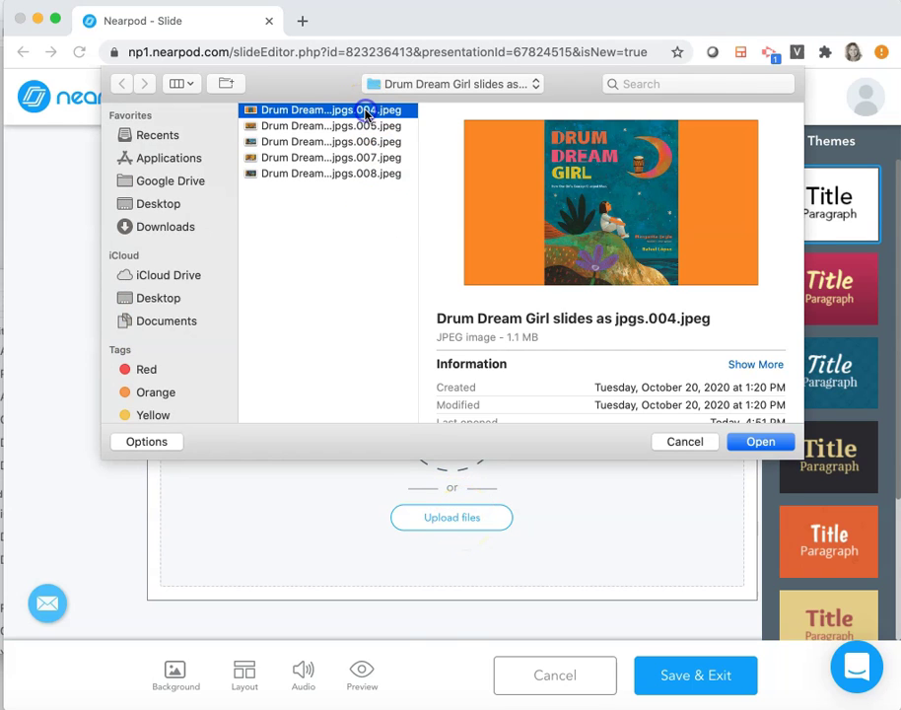
pyautogui.click(762, 441)
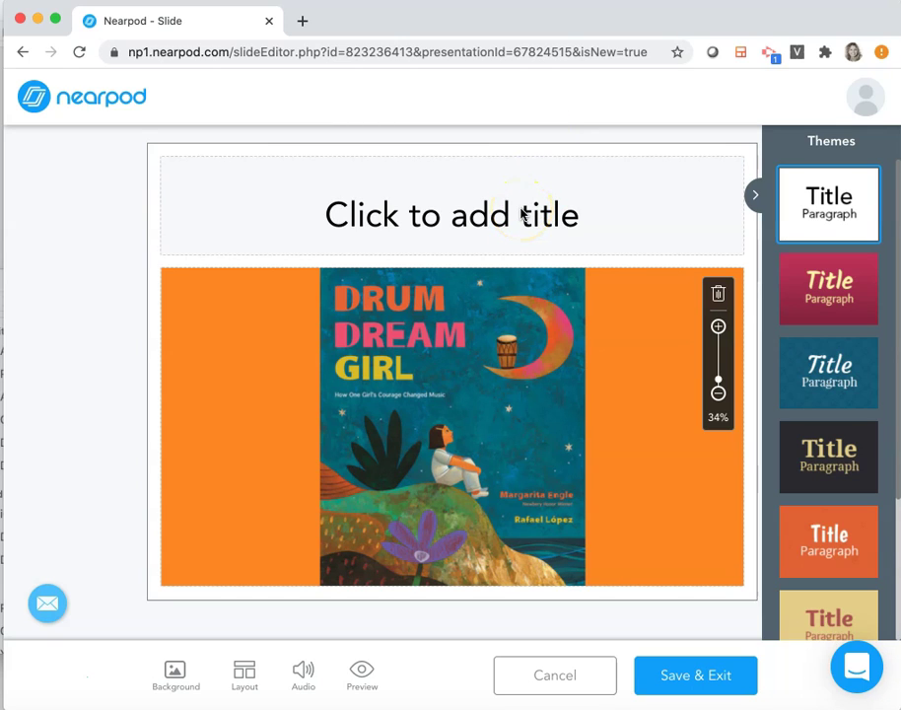
# Title the slide "In the beginning..." and save it to the lesson.
pyautogui.click(522, 213)
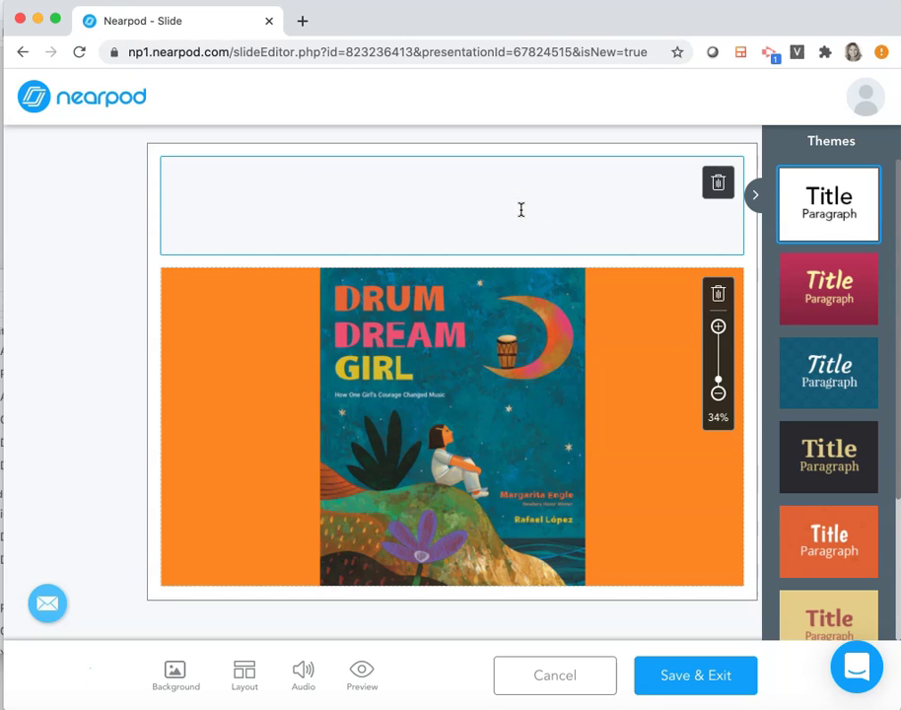
pyautogui.write('In ')
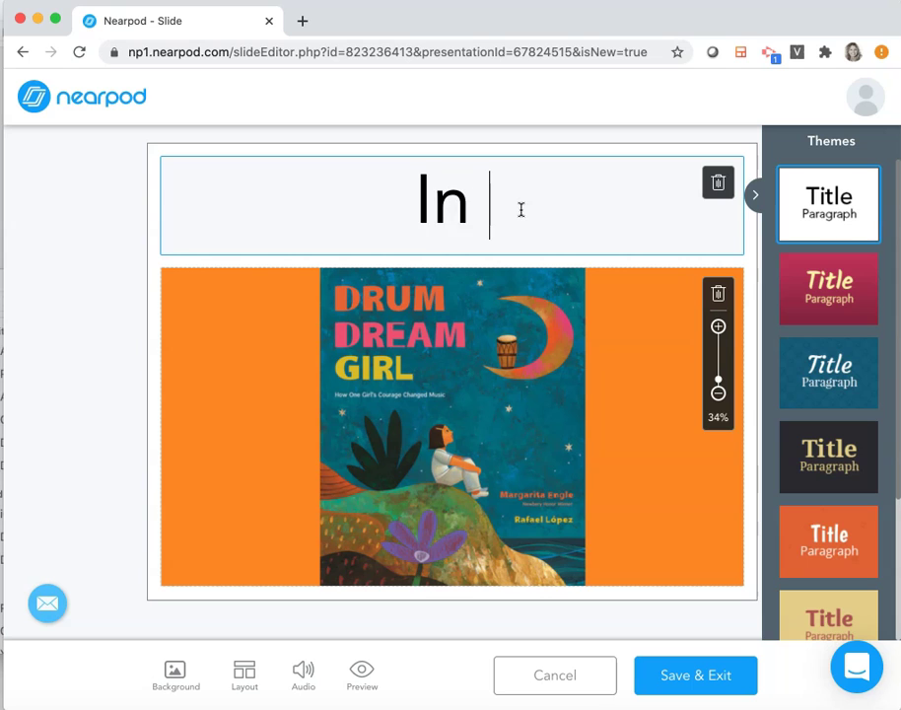
pyautogui.write('the beginnin')
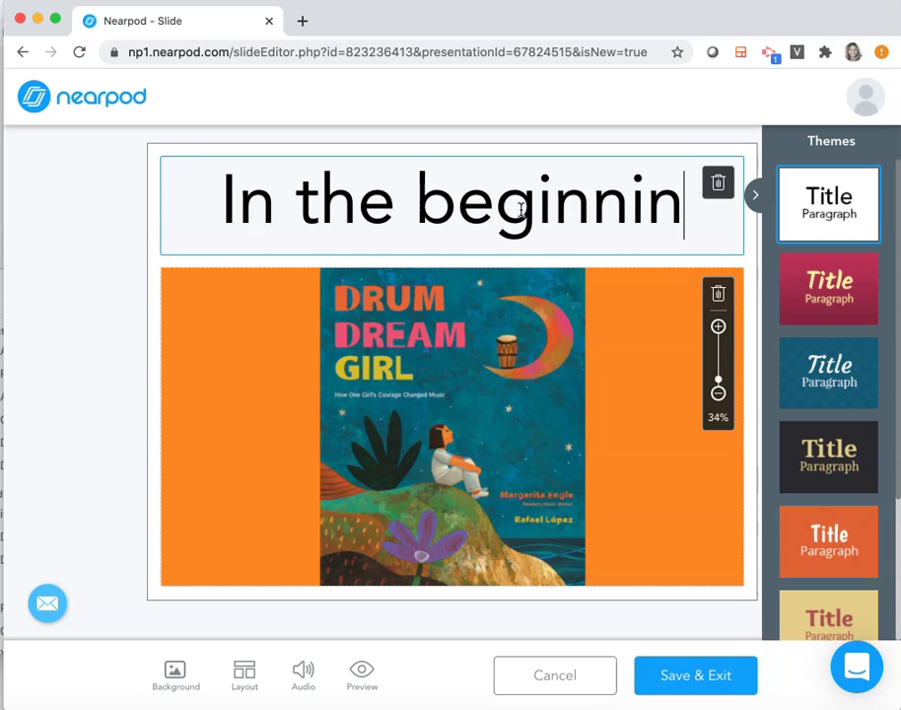
pyautogui.write('g...')
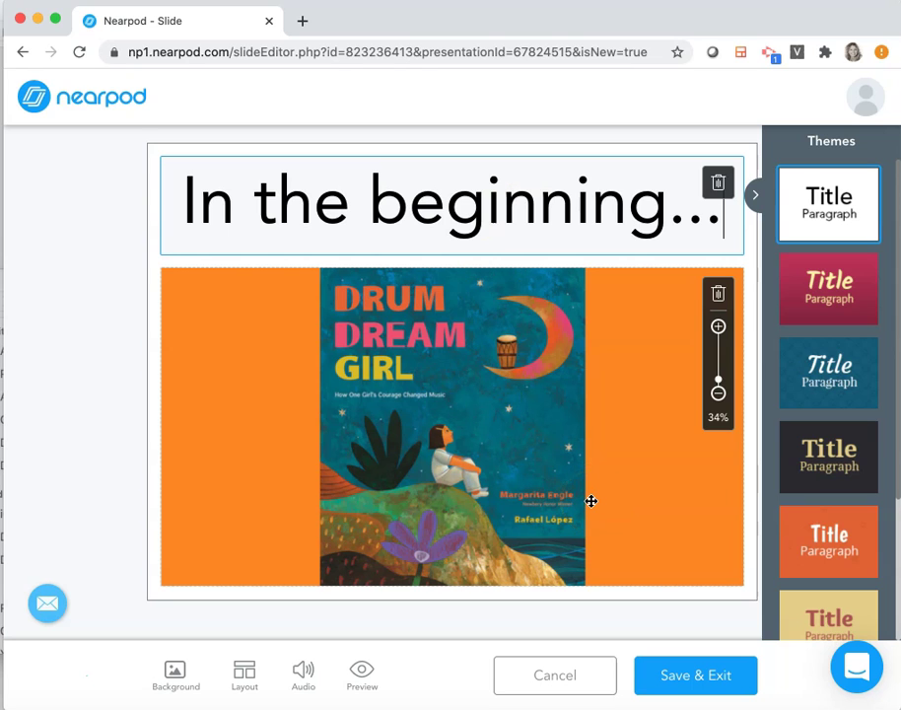
pyautogui.click(697, 682)
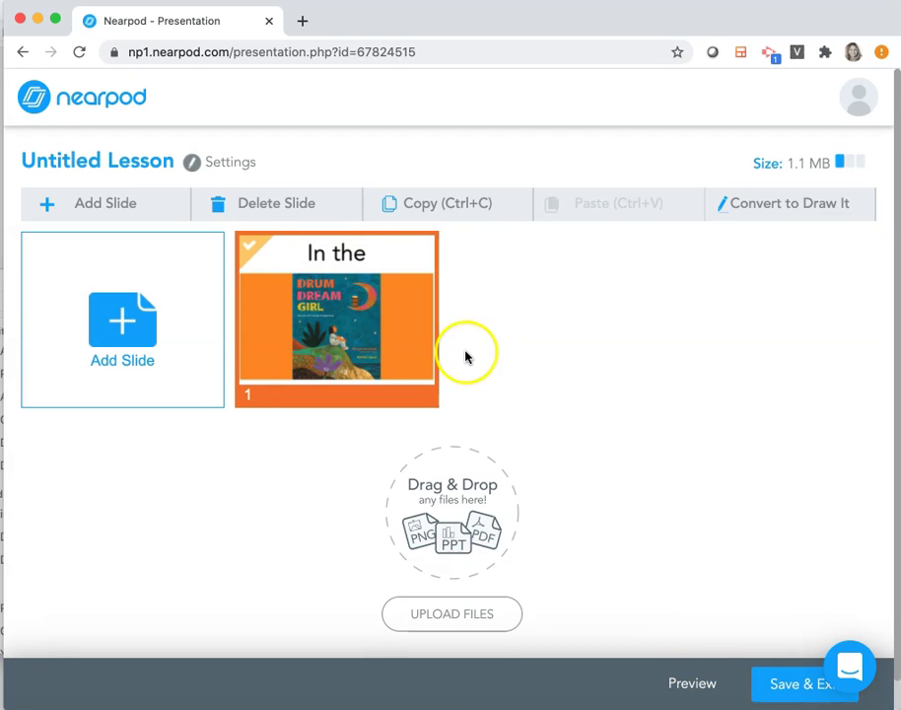
# Add an Open Ended Question activity after the first slide with the question text "In the beginning...".
pyautogui.rightClick(403, 281)
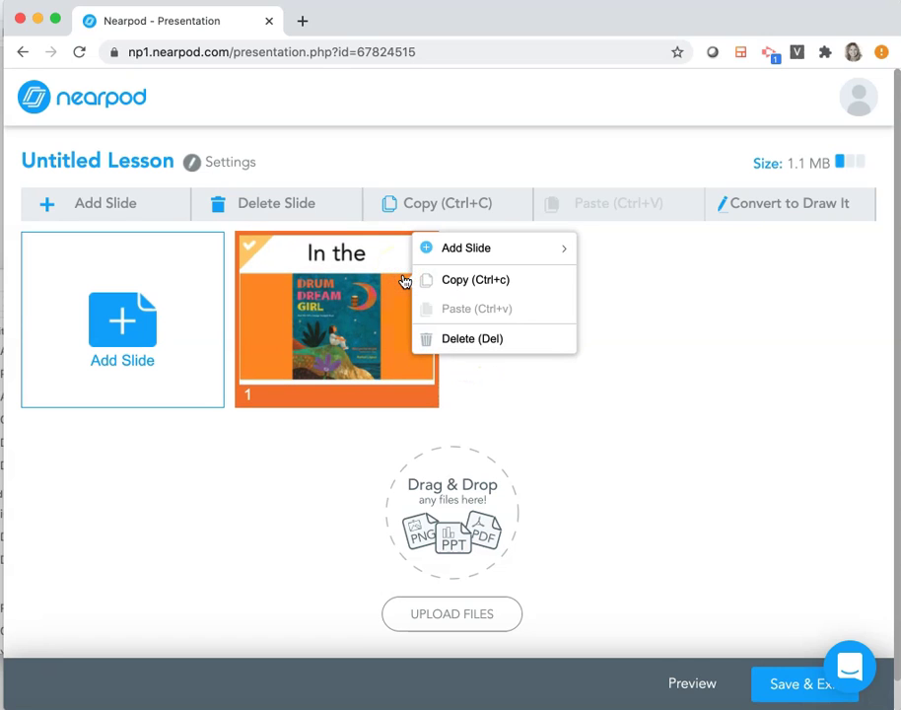
pyautogui.click(462, 253)
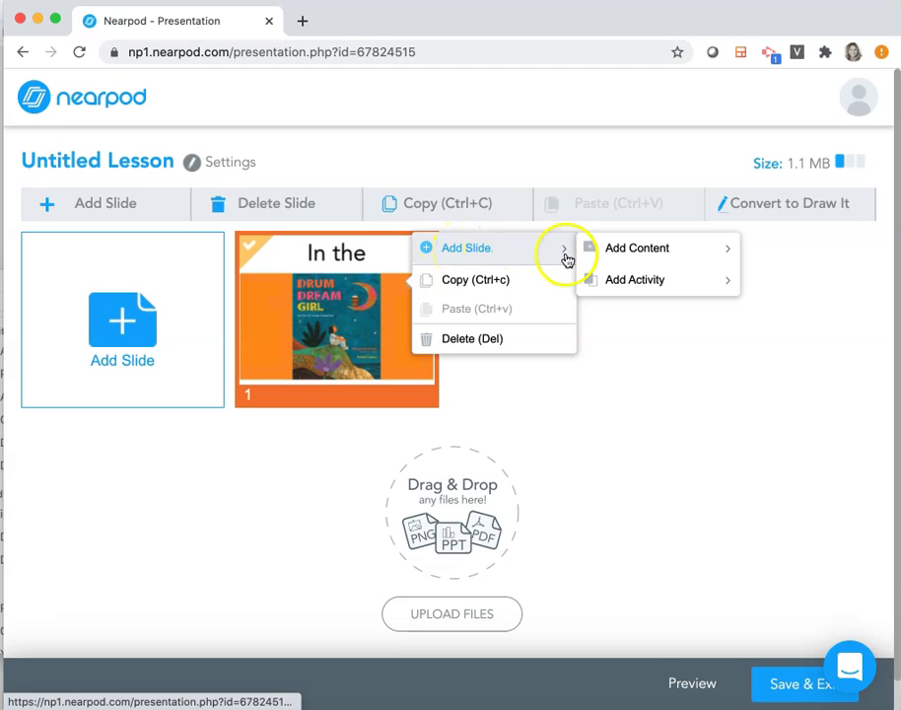
pyautogui.moveTo(638, 281)
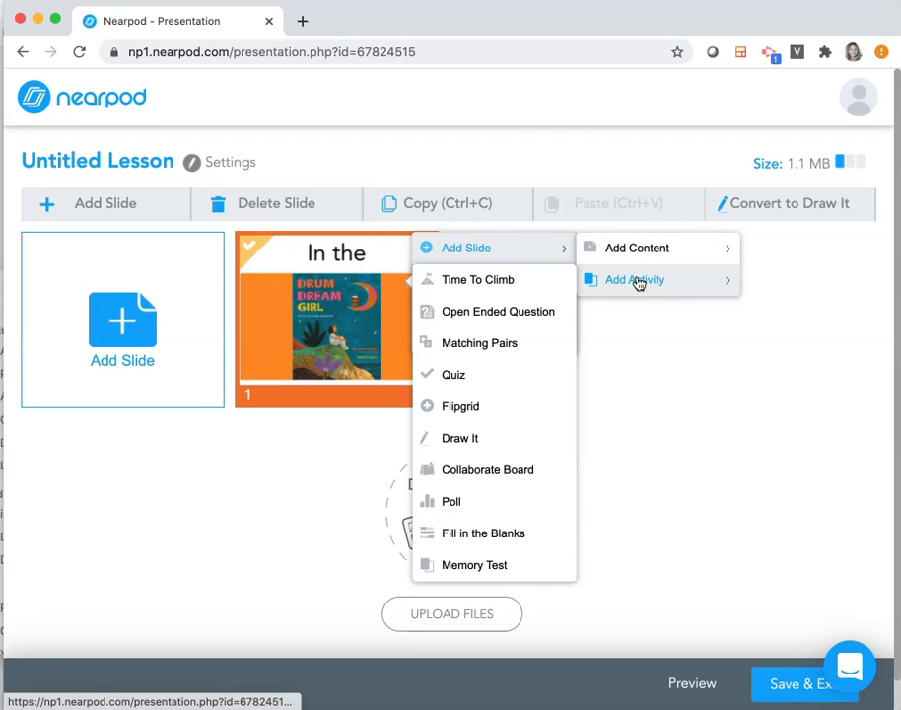
pyautogui.click(549, 315)
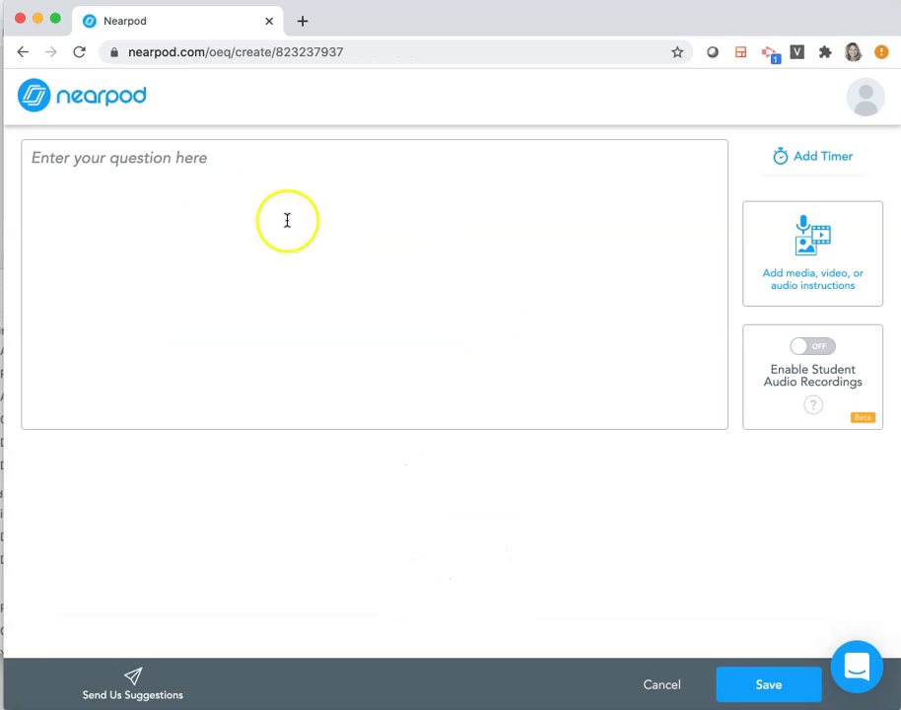
pyautogui.click(99, 162)
pyautogui.write('In the beginning...')
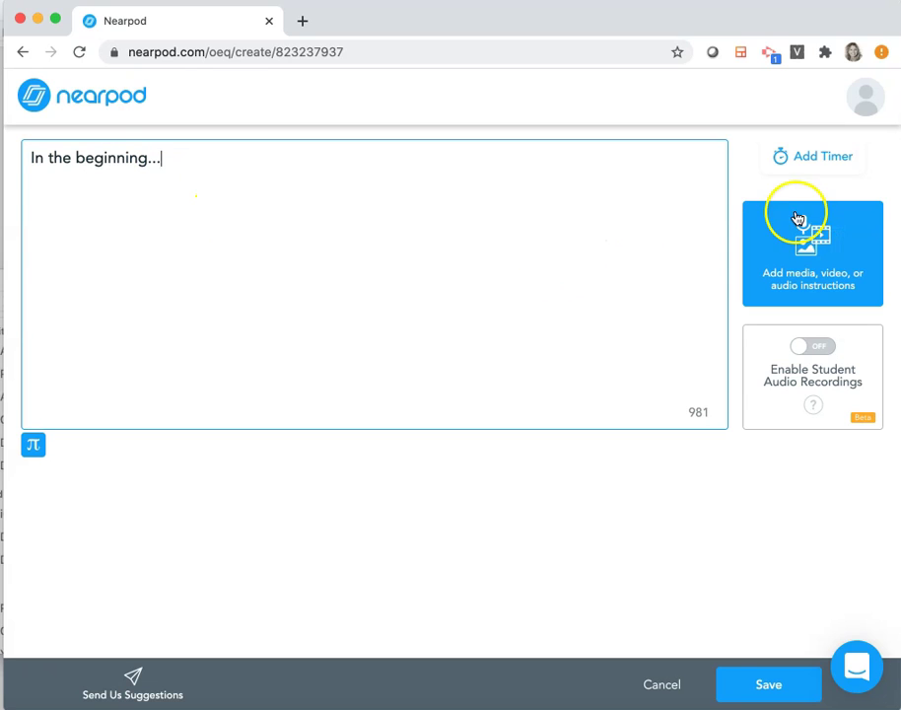
# Attach the image "Drum Dream Girl slides as jpgs.004.jpeg" to the question and save it with student audio recordings enabled.
pyautogui.click(802, 245)
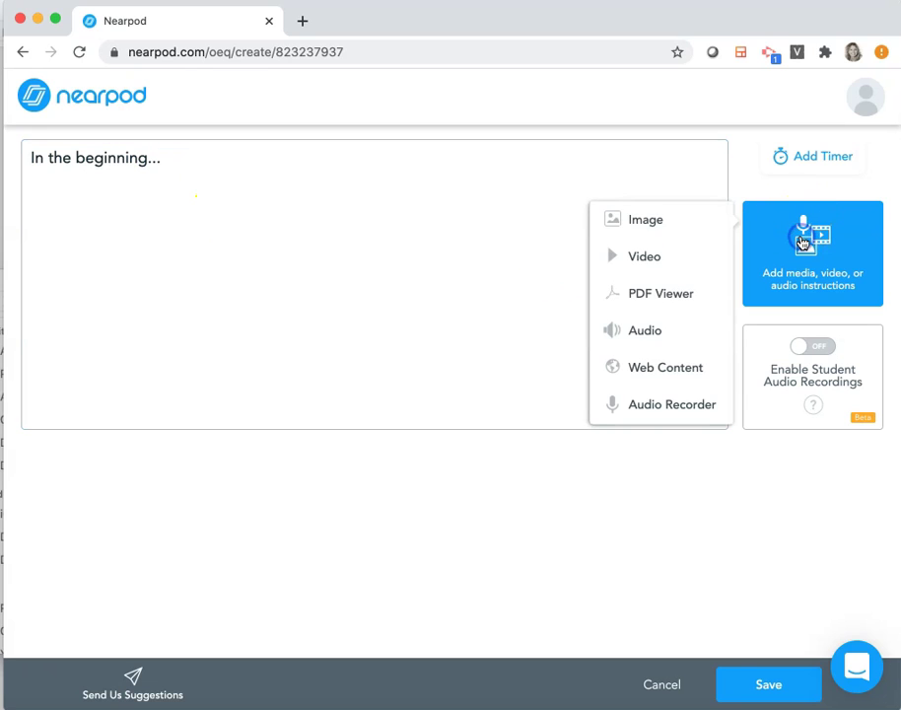
pyautogui.click(664, 235)
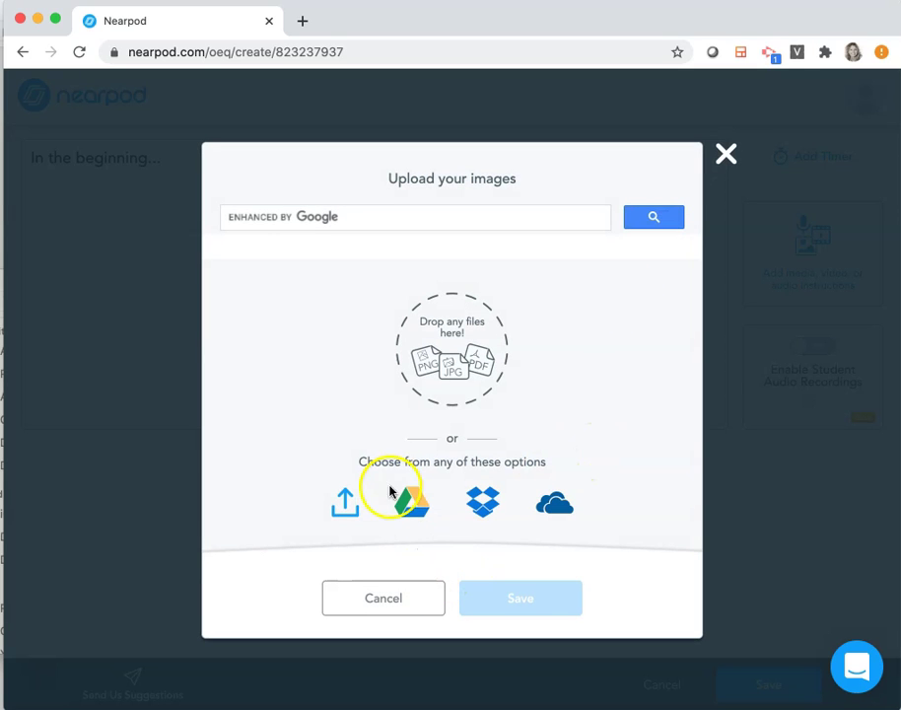
pyautogui.click(347, 502)
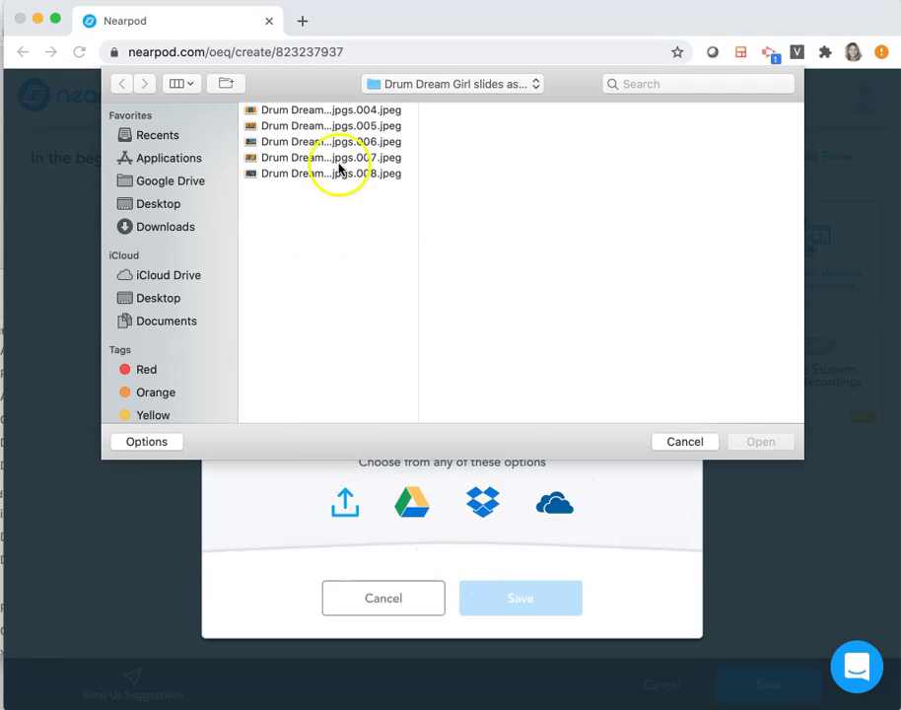
pyautogui.click(334, 110)
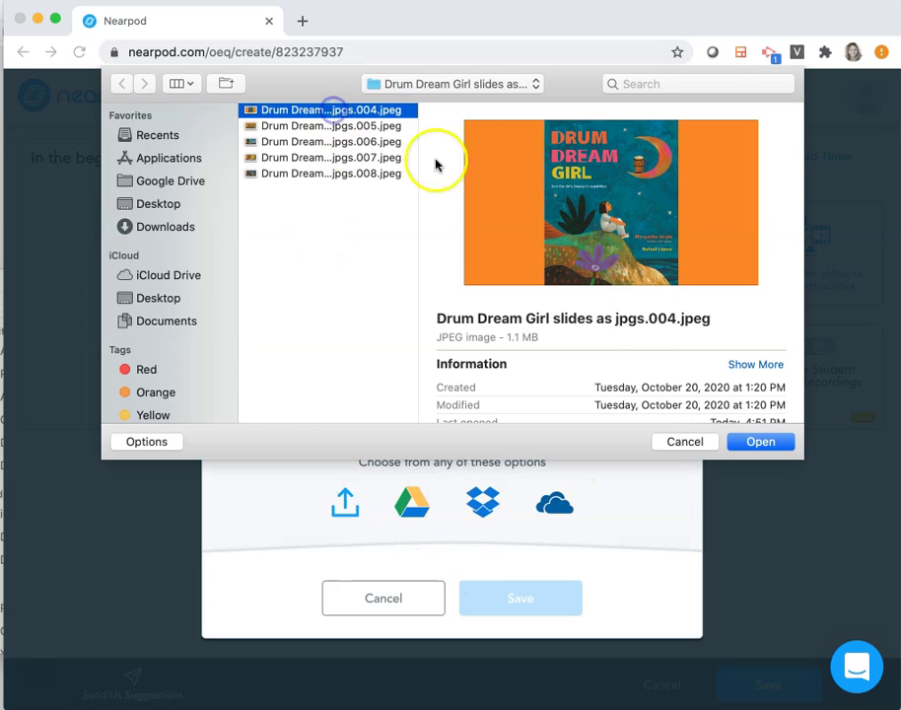
pyautogui.click(775, 445)
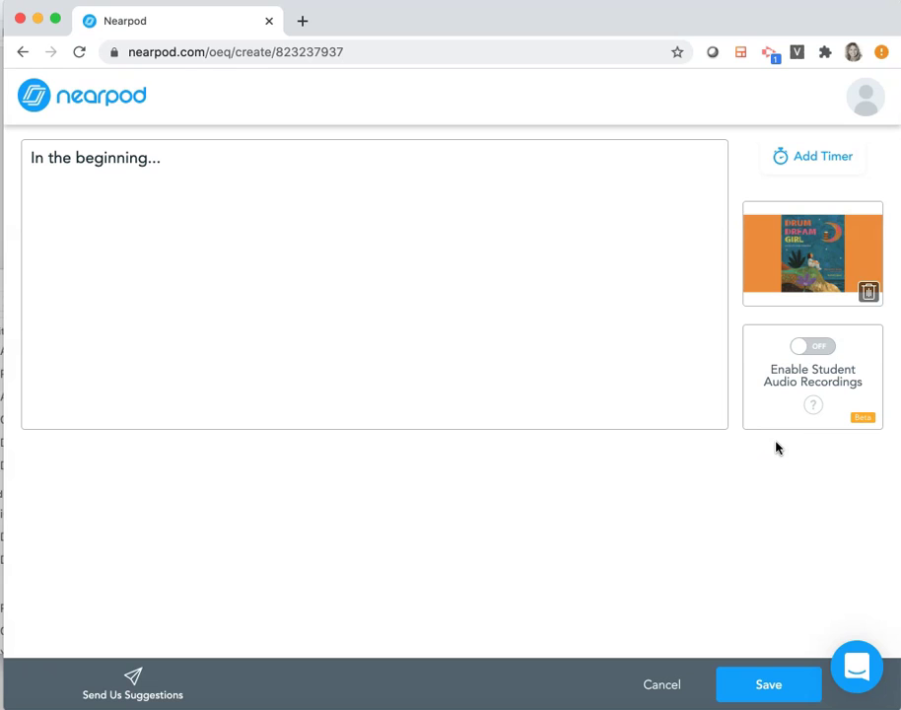
pyautogui.click(802, 351)
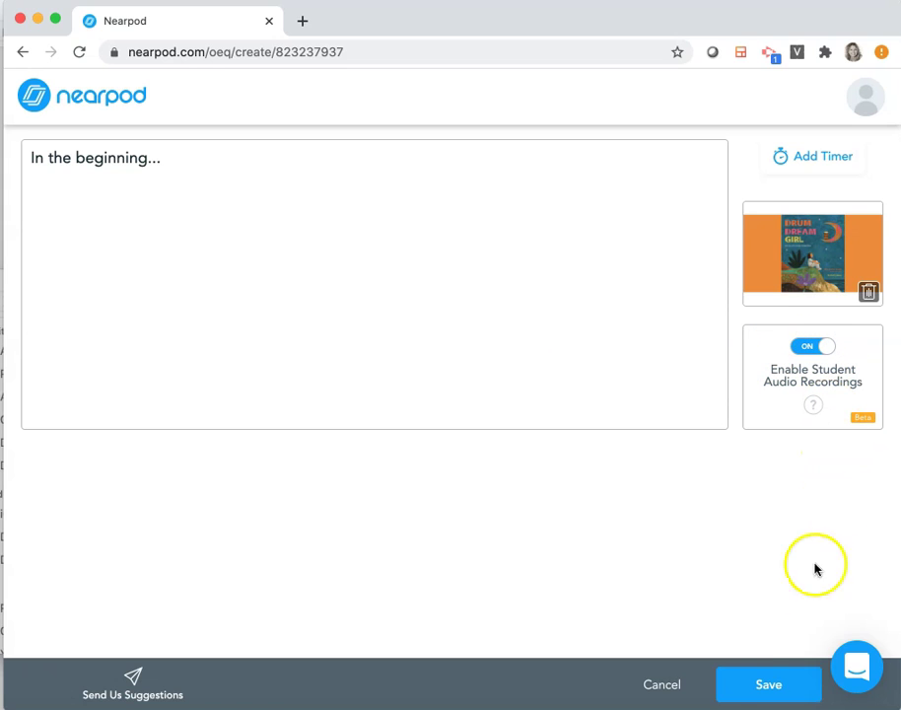
pyautogui.click(789, 687)
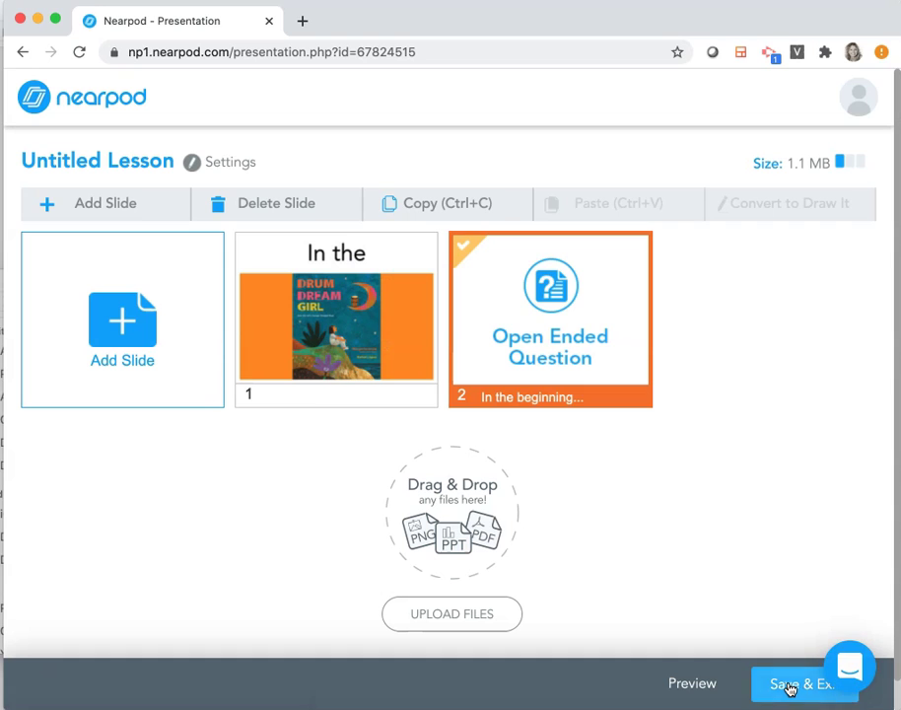
# Add a third slide to the lesson with the uploaded image "Drum Dream Girl slides as jpgs.005.jpeg".
pyautogui.click(147, 325)
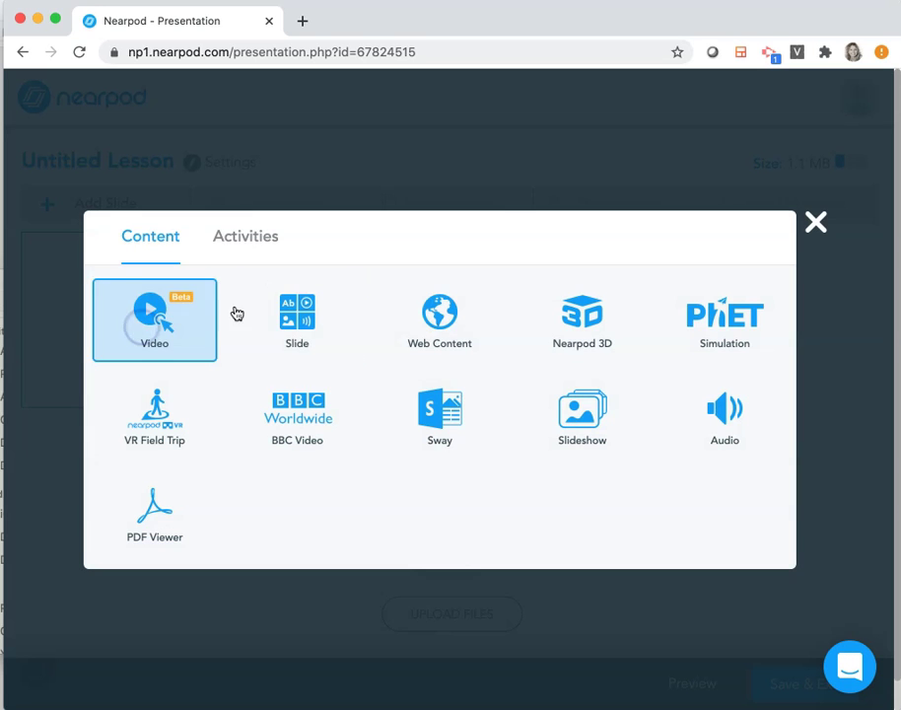
pyautogui.click(295, 331)
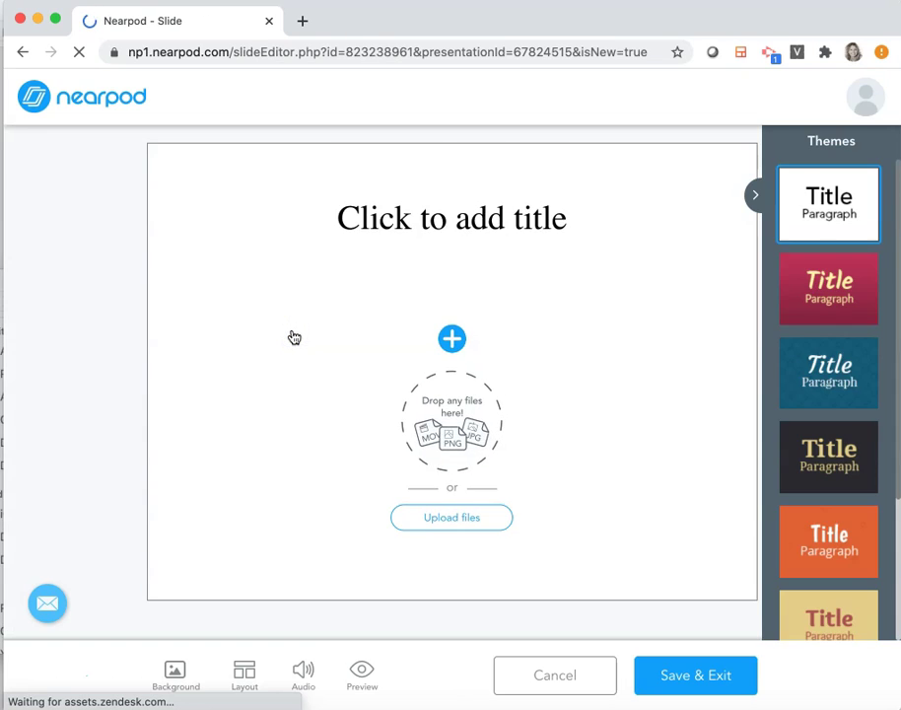
pyautogui.click(437, 519)
pyautogui.click(297, 128)
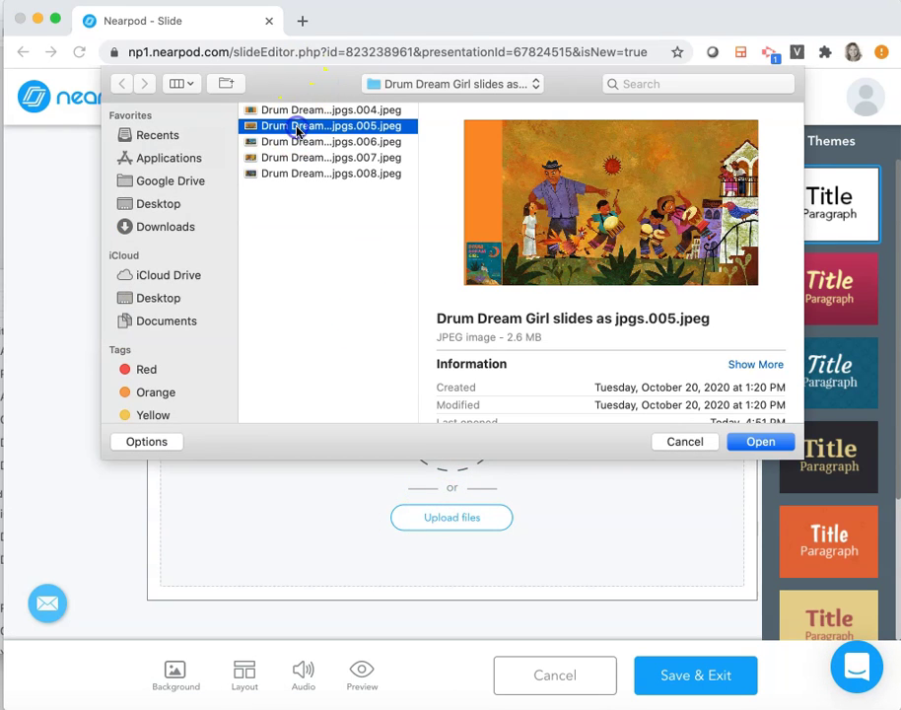
pyautogui.click(751, 442)
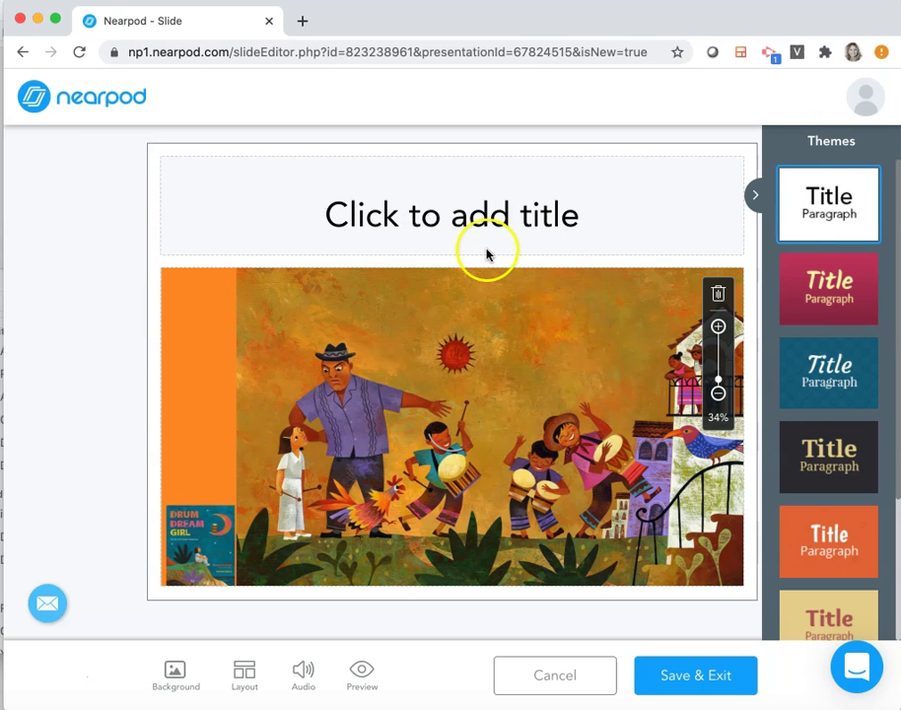
# Title the third slide "But...".
pyautogui.click(480, 231)
pyautogui.write('Bi')
pyautogui.press('BackSpace')
pyautogui.write('ut//')
pyautogui.press('BackSpace')
pyautogui.press('BackSpace')
pyautogui.write('...')
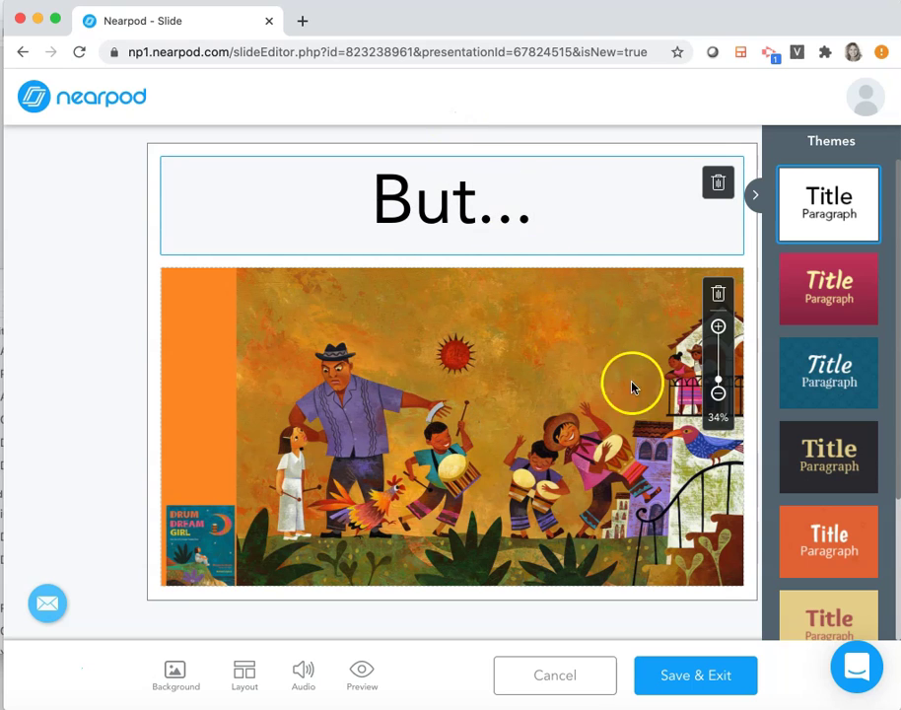
# Save the third slide to the lesson, letting its image upload finish instead of cancelling it.
pyautogui.click(688, 673)
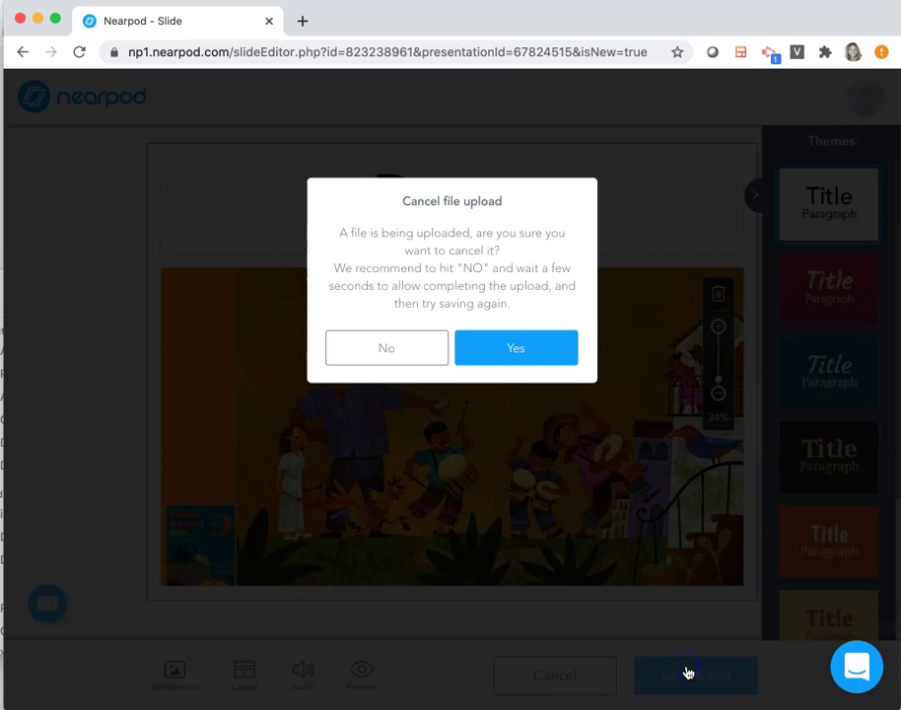
pyautogui.click(529, 352)
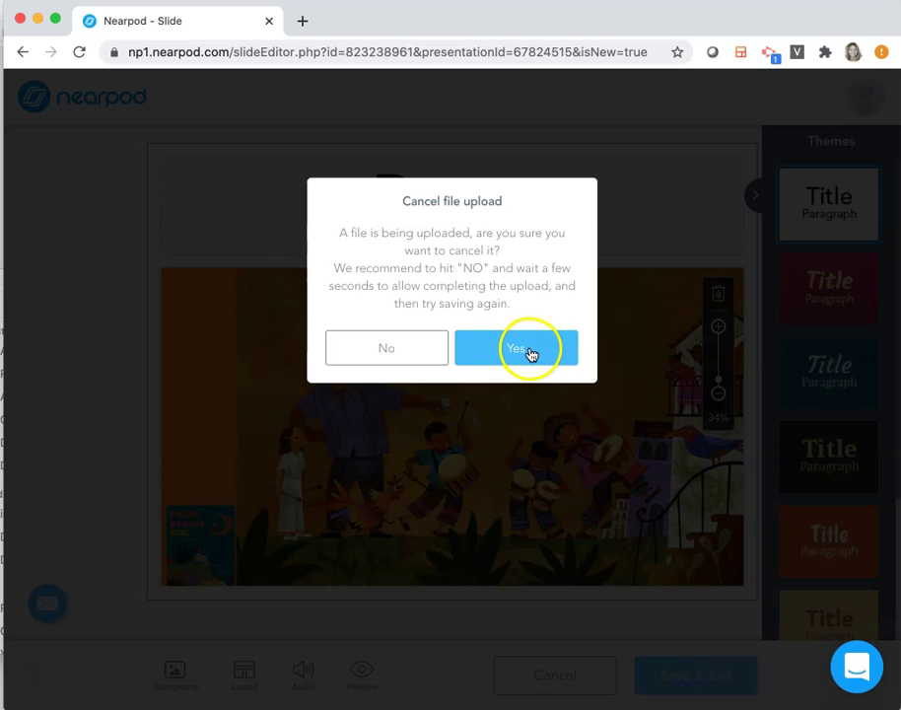
pyautogui.click(408, 354)
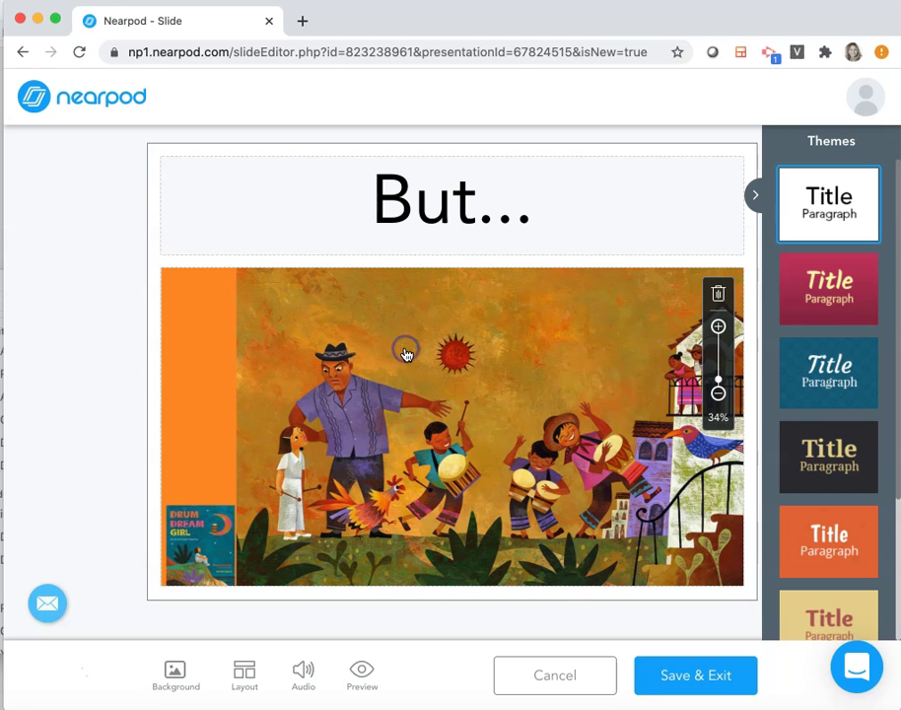
pyautogui.click(670, 680)
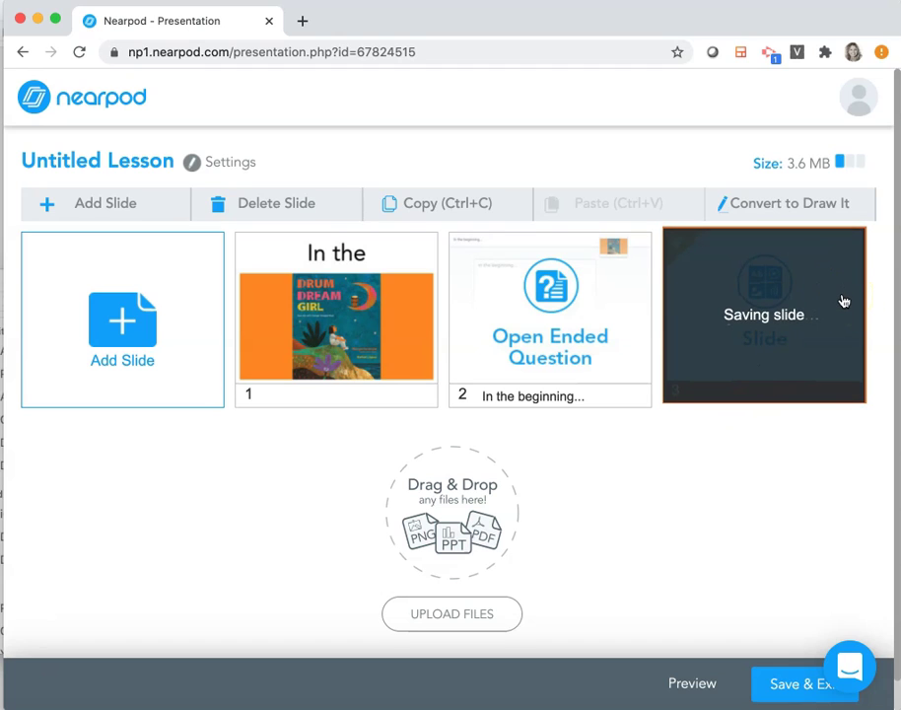
pyautogui.rightClick(835, 259)
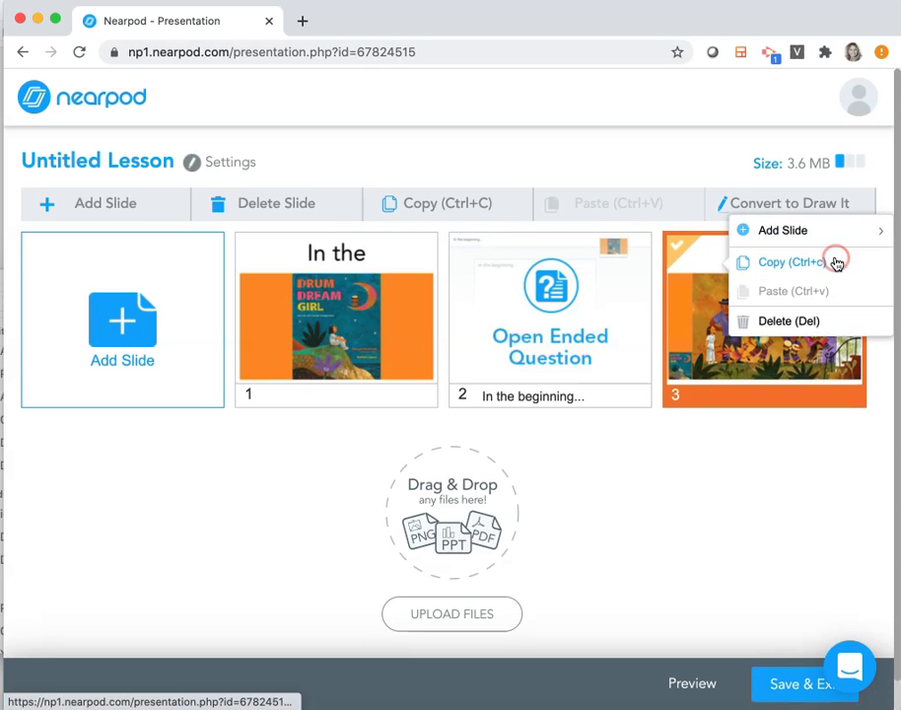
pyautogui.click(858, 248)
pyautogui.click(688, 264)
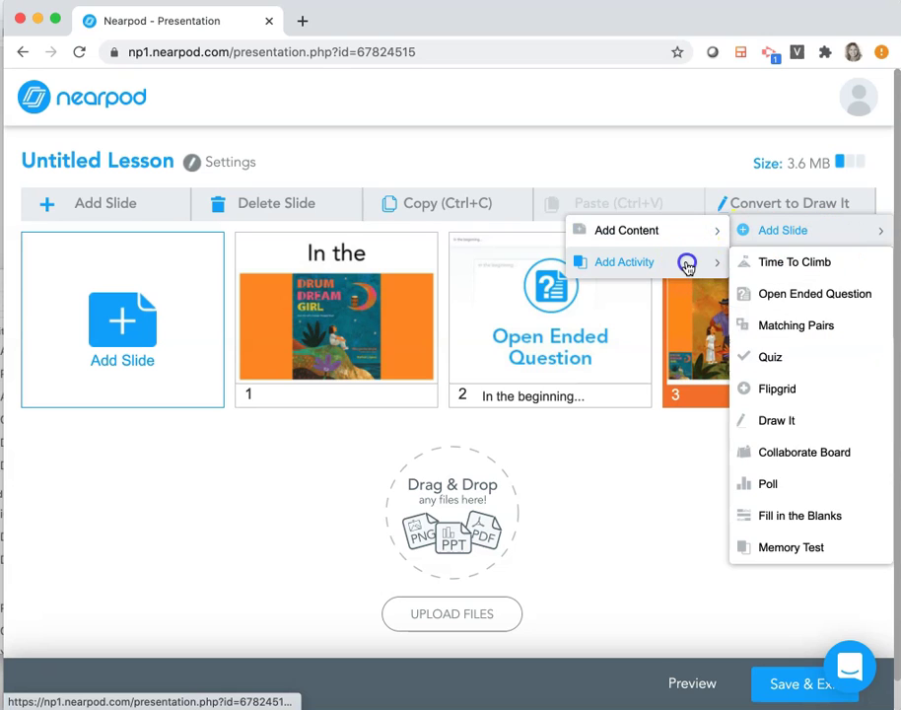
pyautogui.click(785, 247)
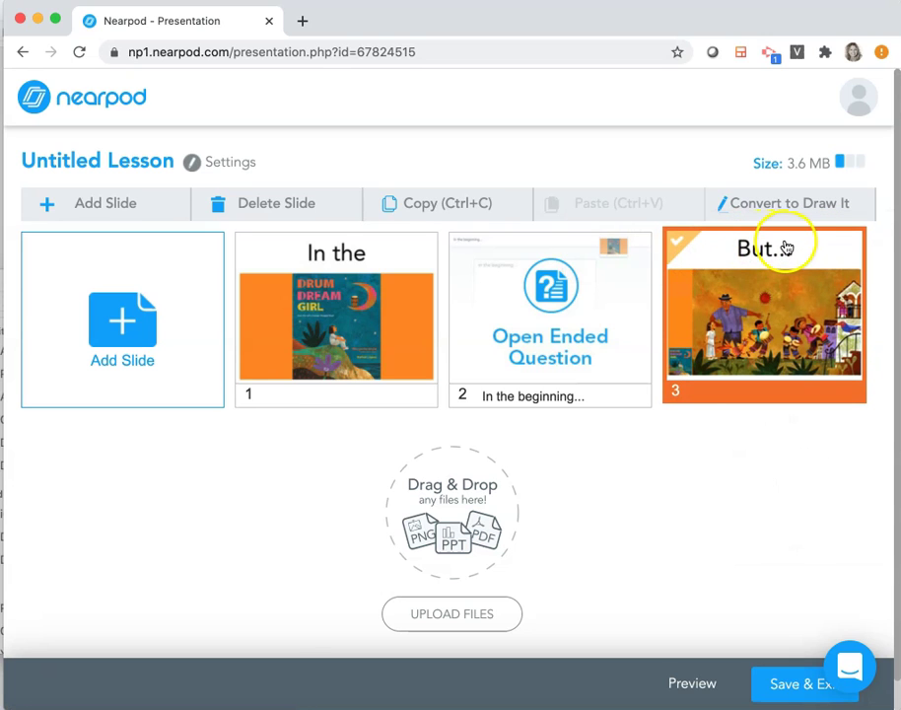
pyautogui.rightClick(786, 248)
pyautogui.moveTo(751, 217)
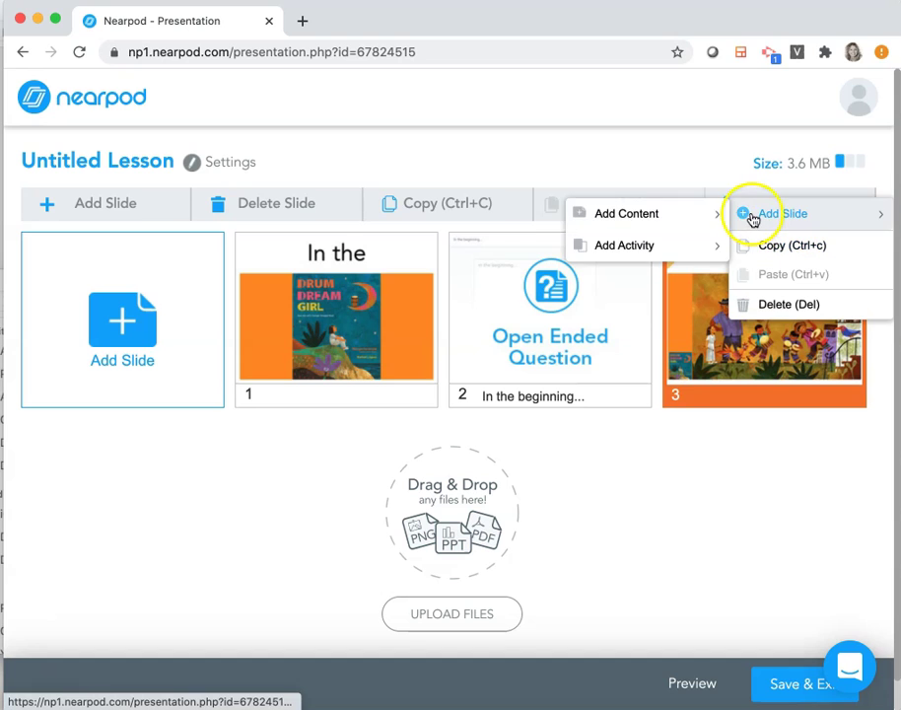
pyautogui.click(655, 244)
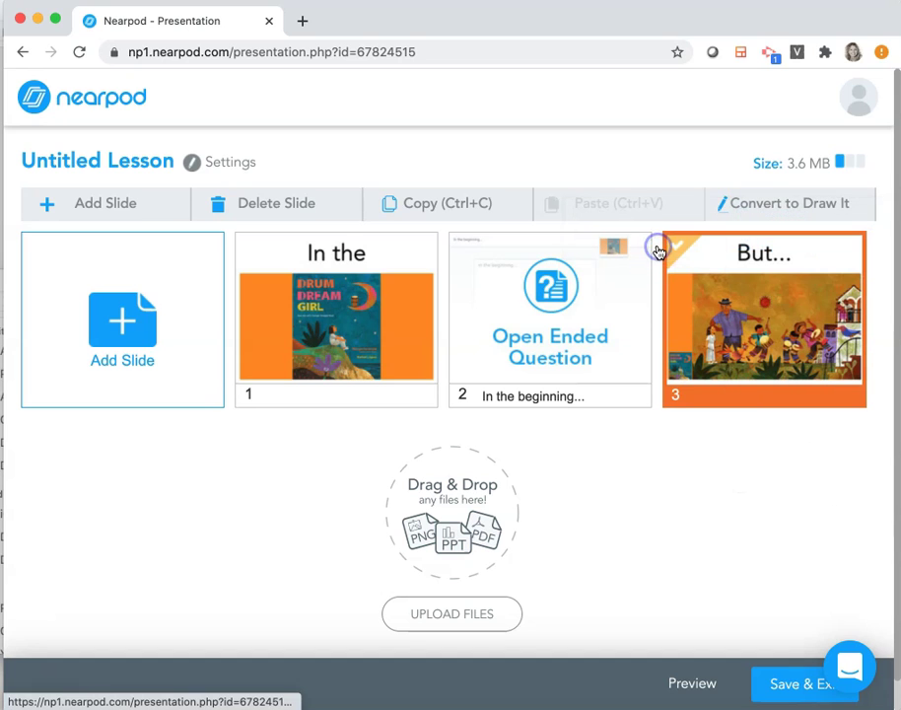
# Add an Open Ended Question activity after the third slide with the question text "But...".
pyautogui.rightClick(785, 252)
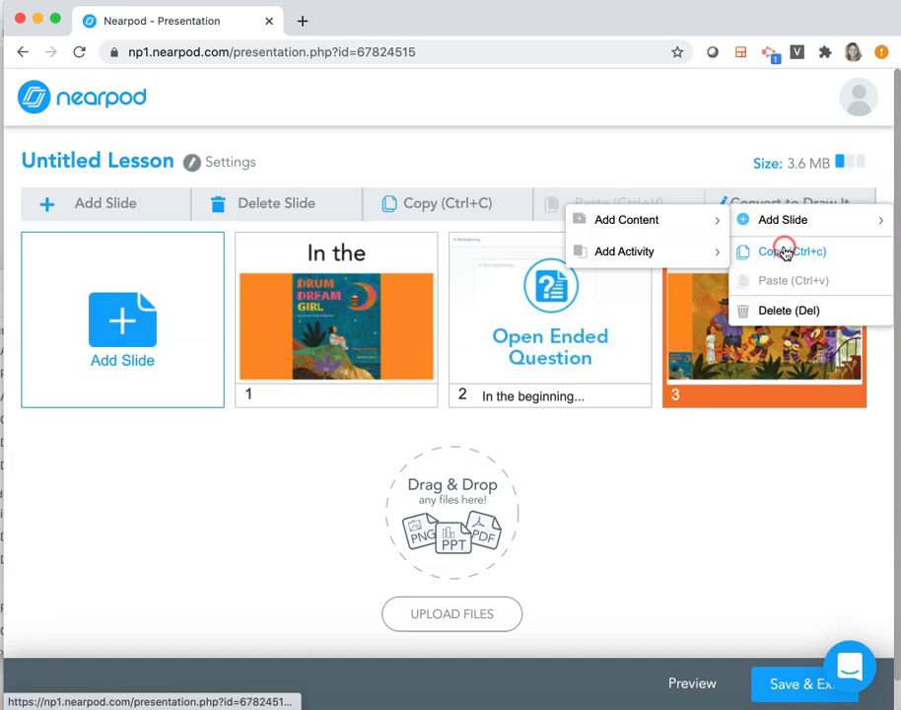
pyautogui.moveTo(695, 260)
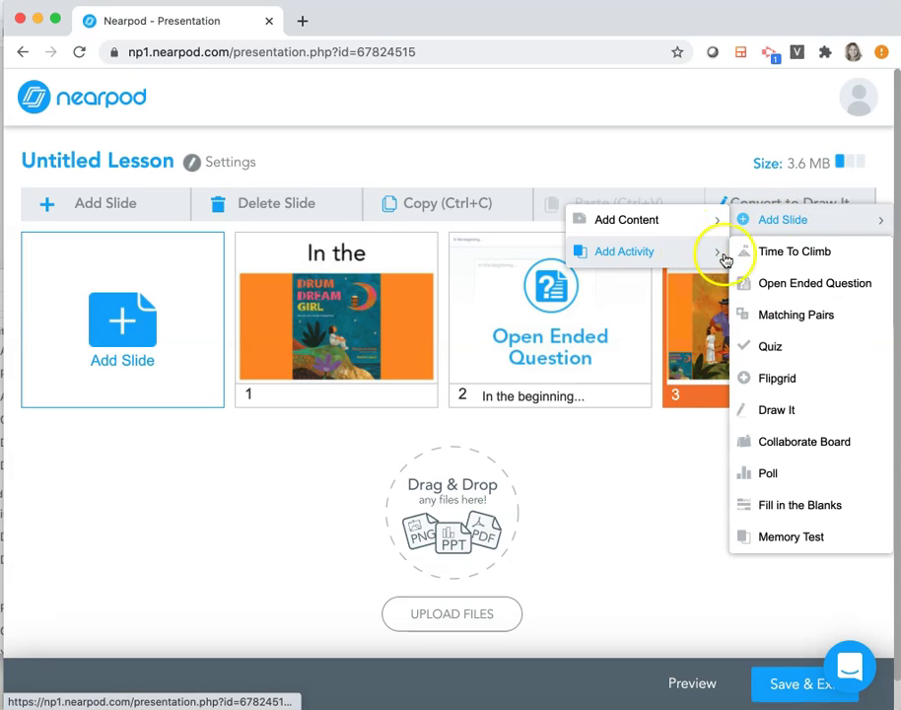
pyautogui.click(779, 285)
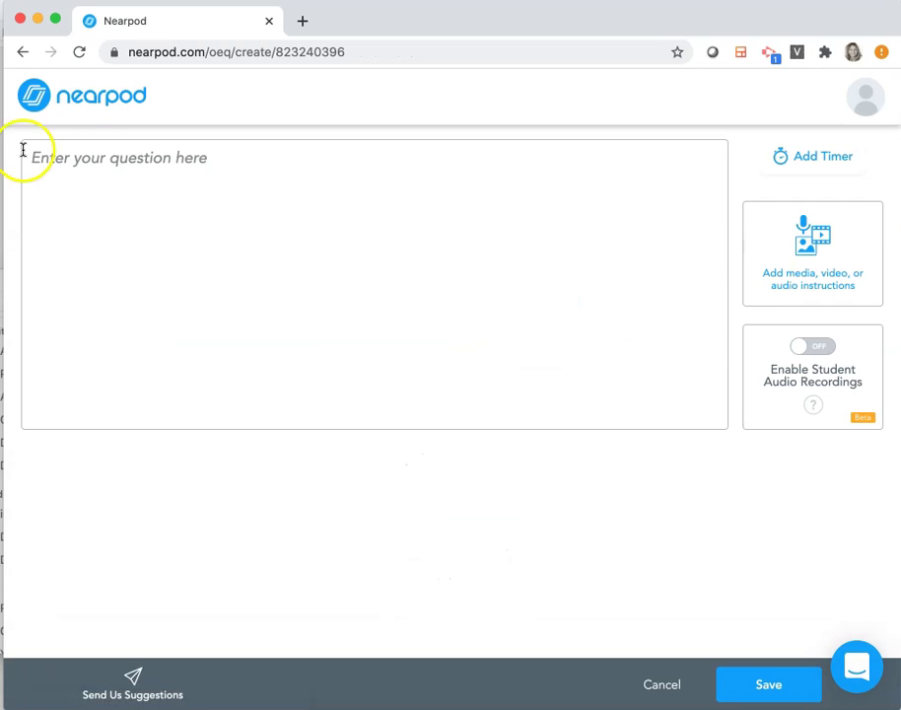
pyautogui.click(51, 160)
pyautogui.write('Bu')
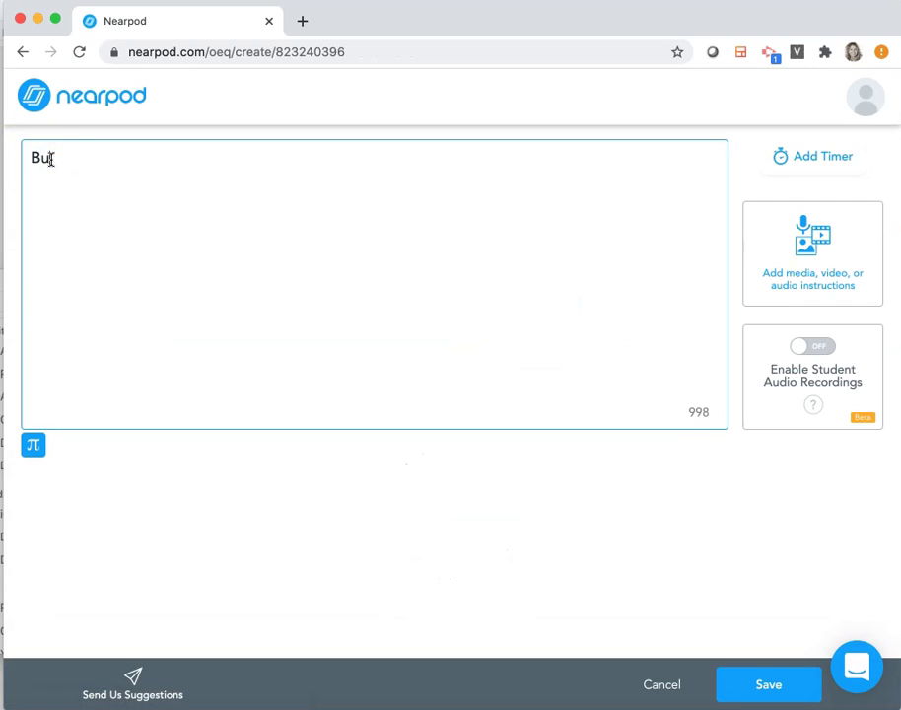
pyautogui.write('t...')
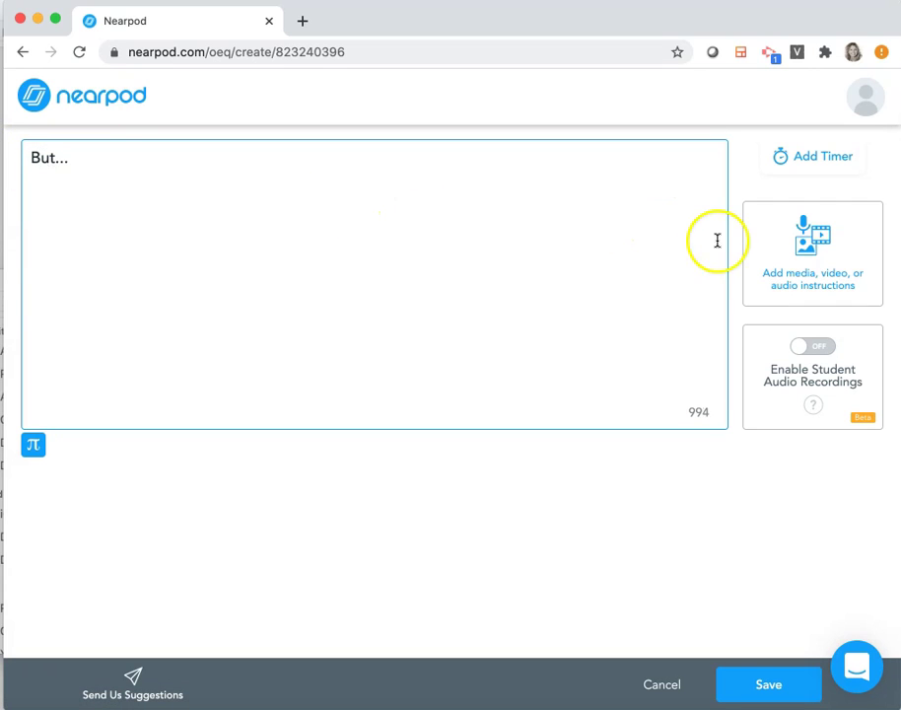
# Attach the image "Drum Dream Girl slides as jpgs.005.jpeg" to the question and save it with student audio recordings enabled.
pyautogui.click(797, 273)
pyautogui.click(673, 225)
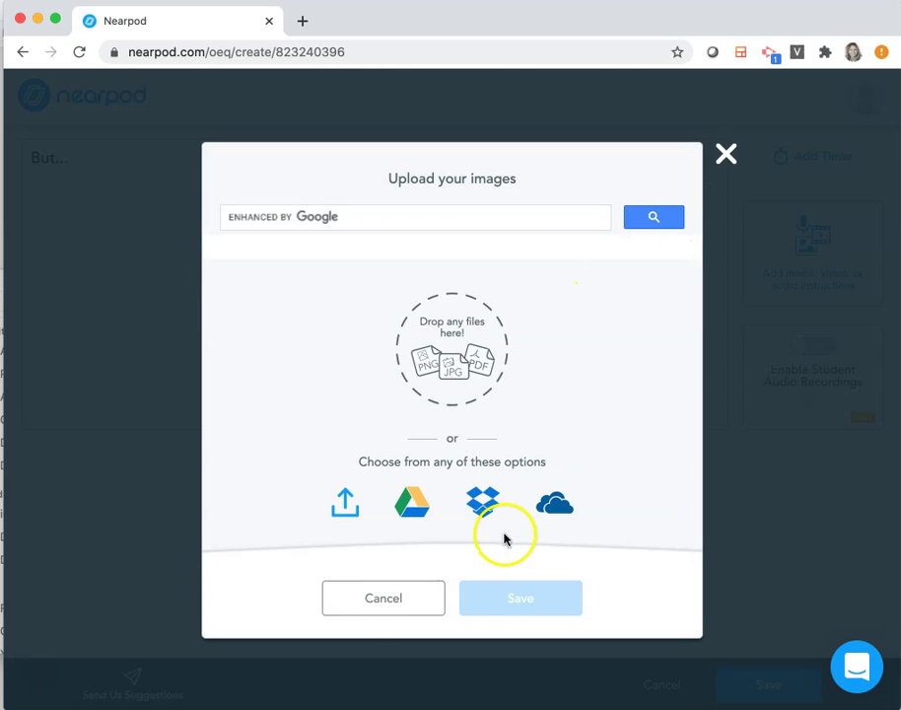
pyautogui.click(345, 503)
pyautogui.click(340, 124)
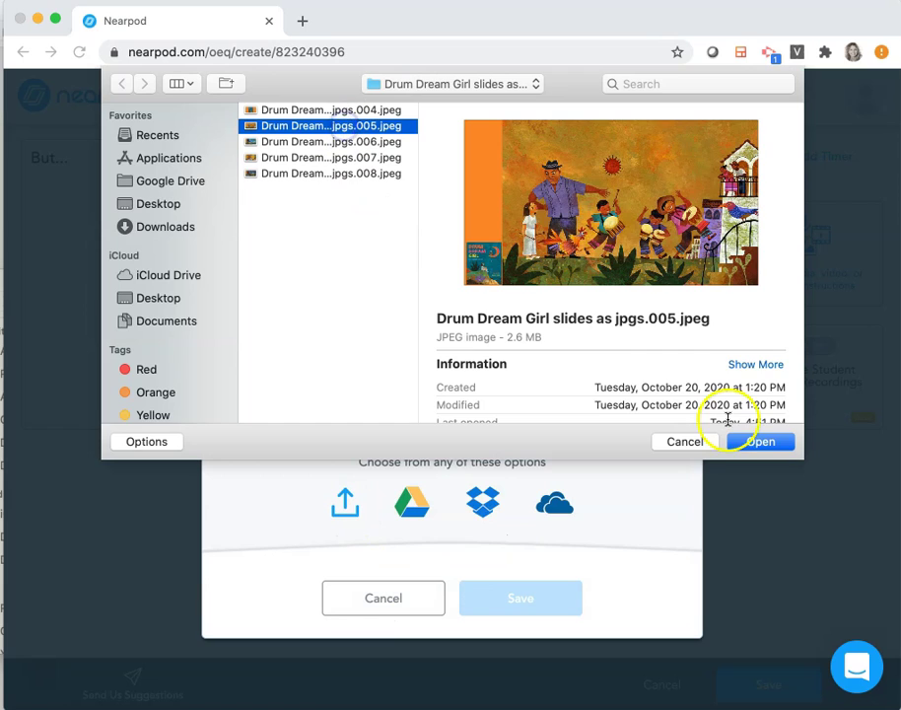
pyautogui.click(777, 446)
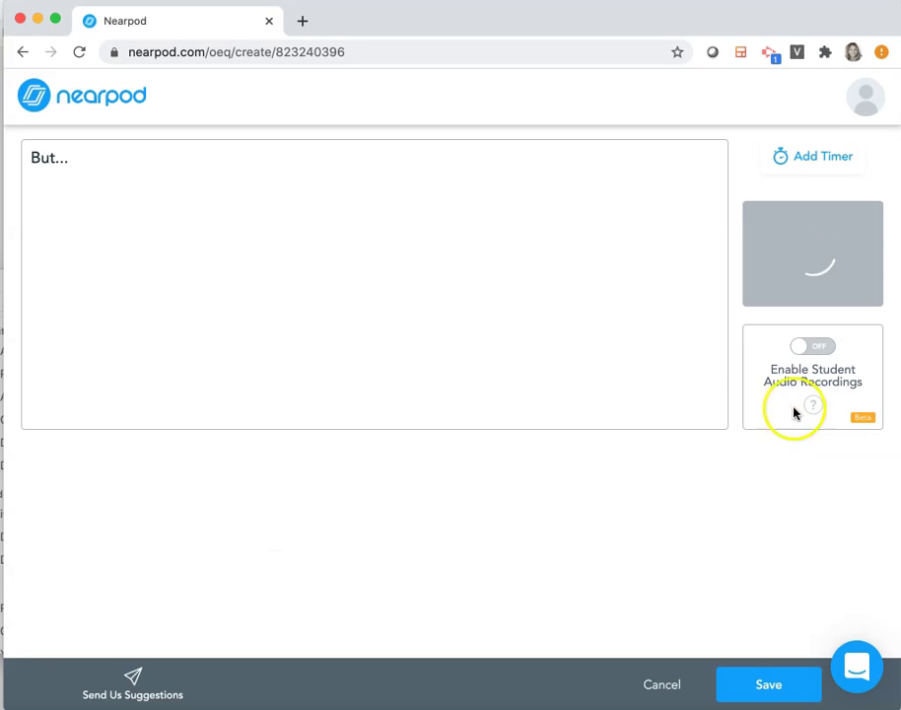
pyautogui.click(824, 349)
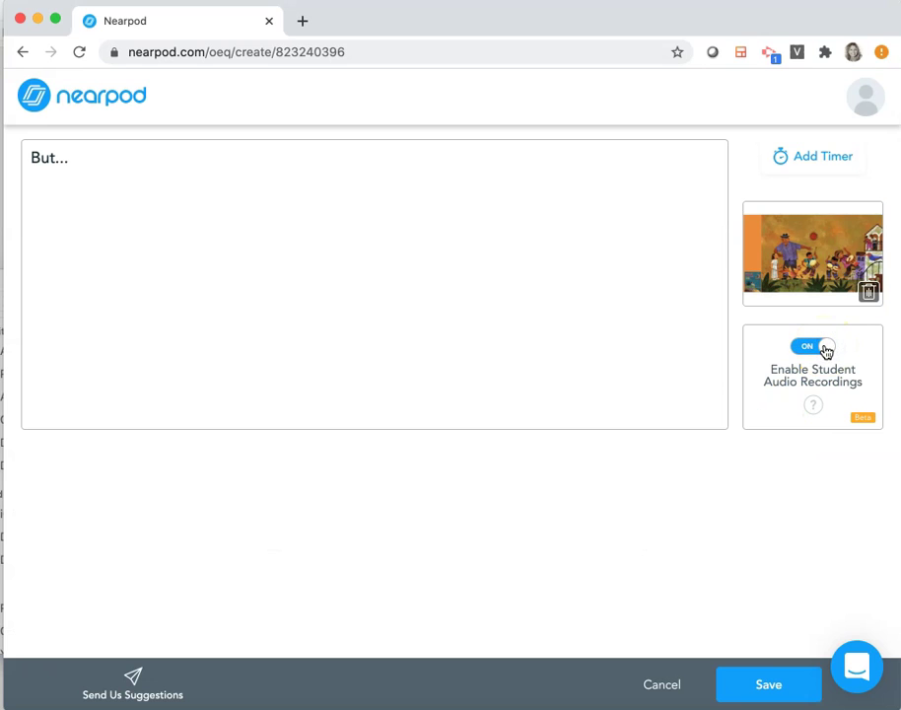
pyautogui.click(782, 687)
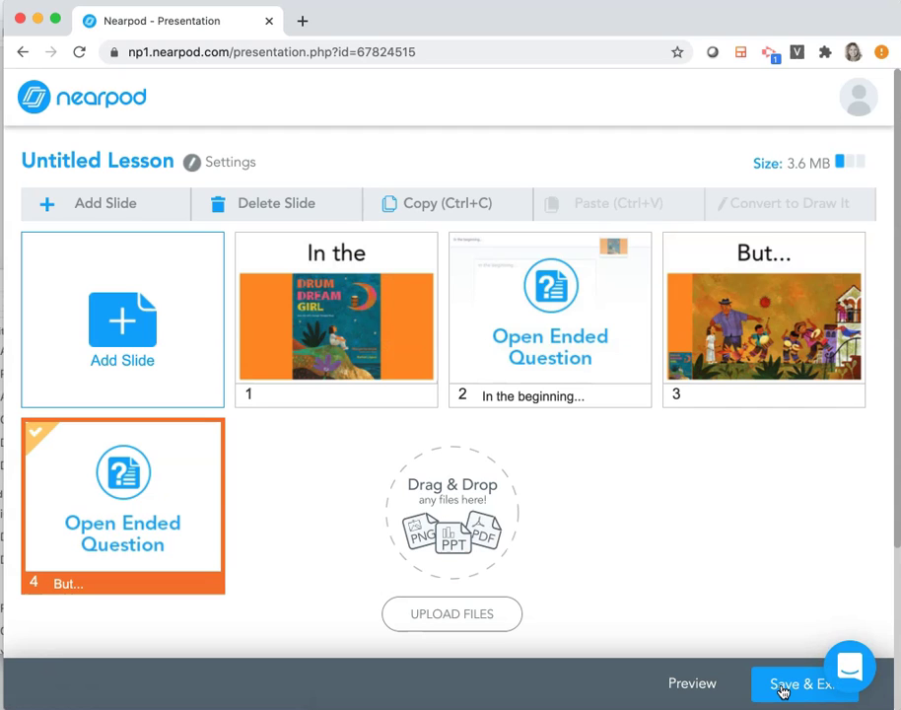
# Name the lesson "Drum Dream Girl Screencast" and save it, exiting to the library.
pyautogui.click(800, 684)
pyautogui.click(791, 684)
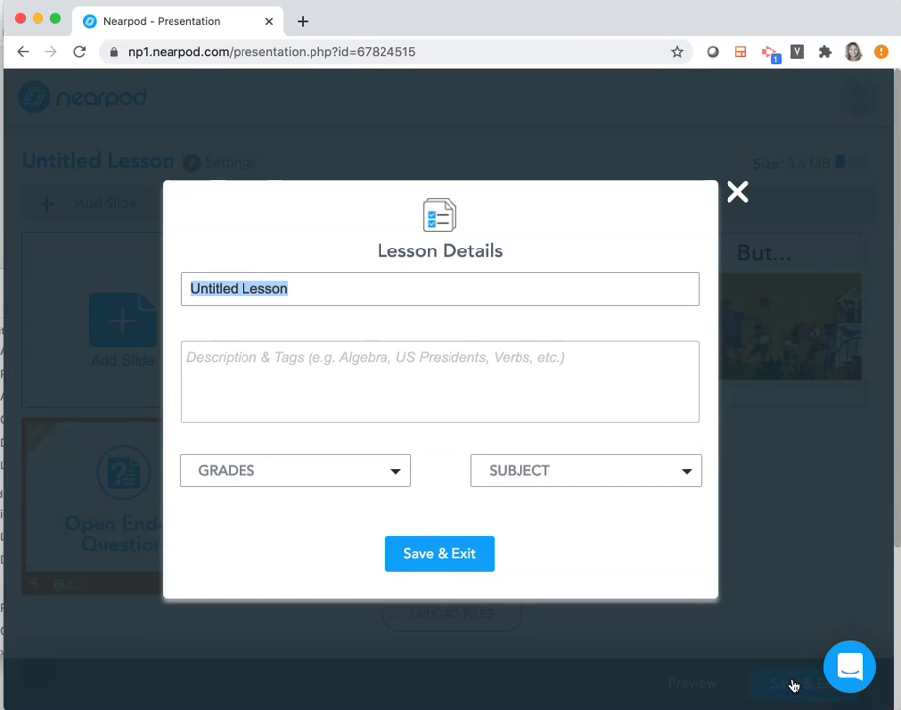
pyautogui.write('Drum D')
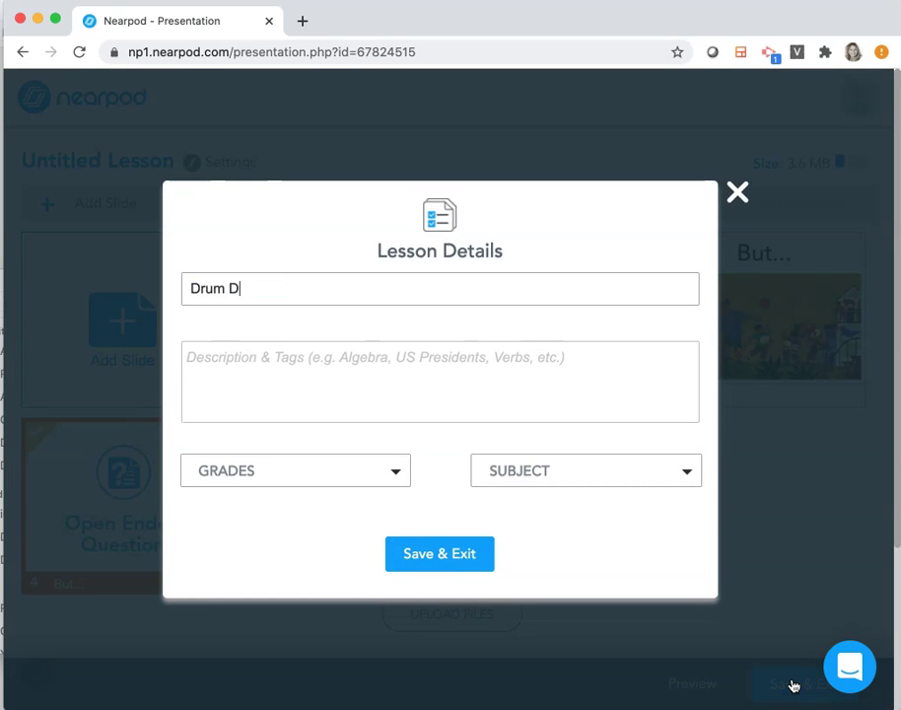
pyautogui.write('ream Gir')
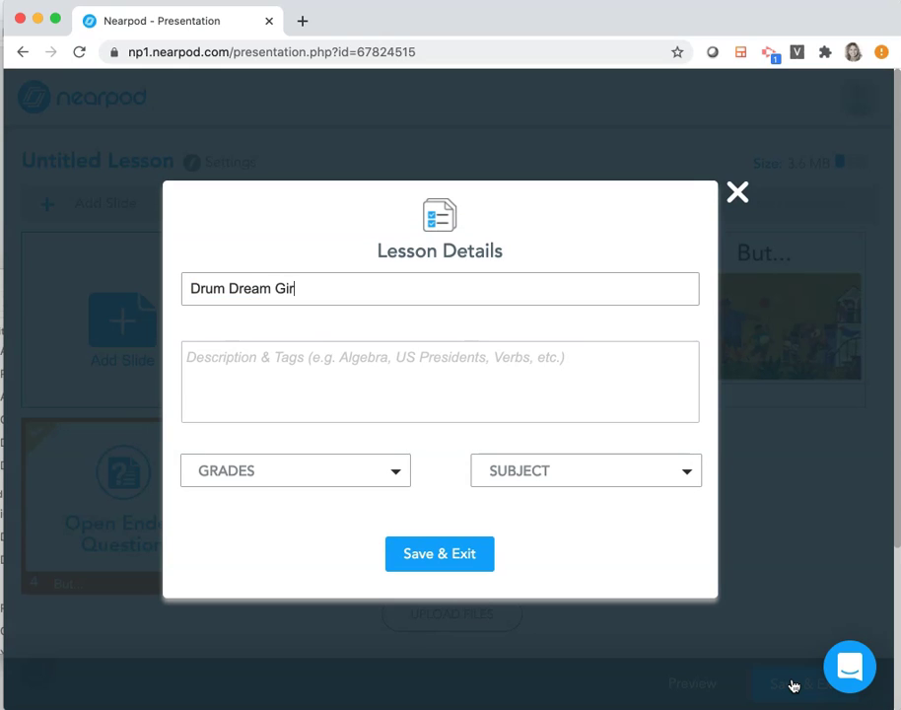
pyautogui.write('l Screencast')
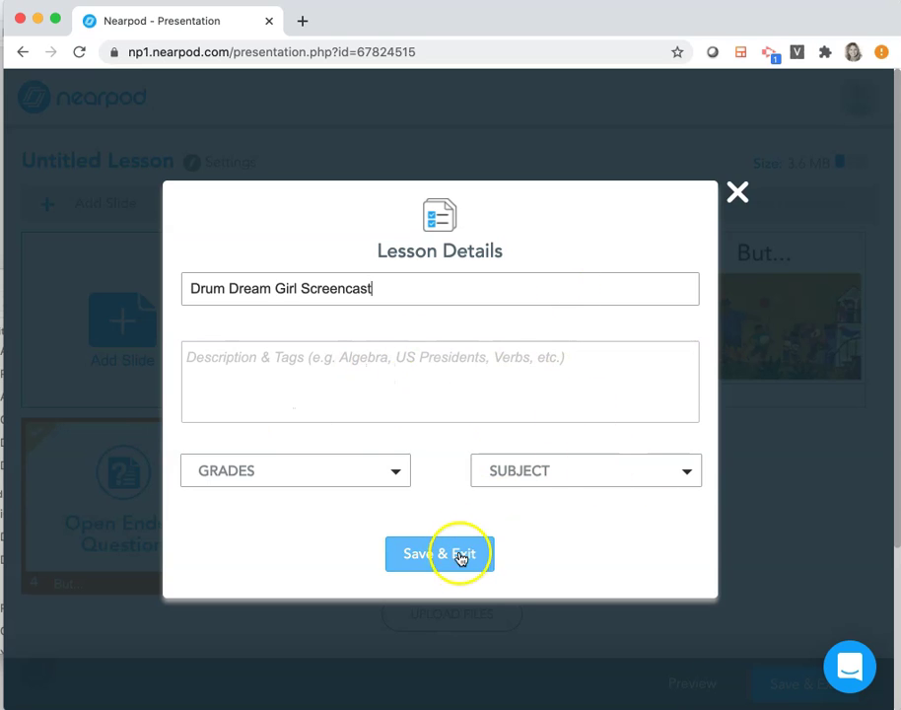
pyautogui.click(429, 564)
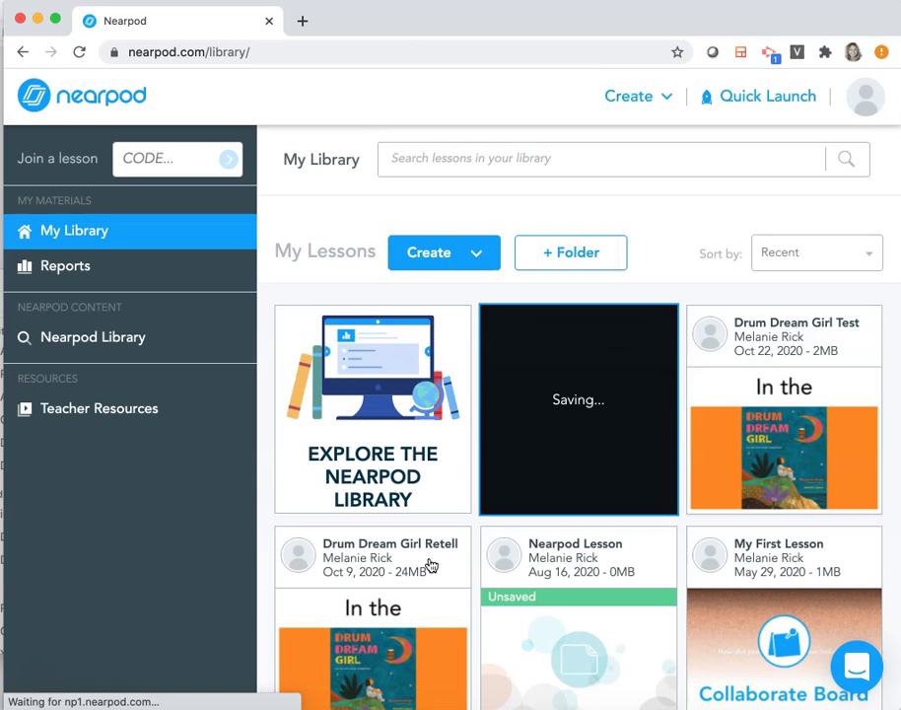
# Launch the newly saved Drum Dream Girl Screencast lesson in Student-Paced mode.
pyautogui.click(531, 443)
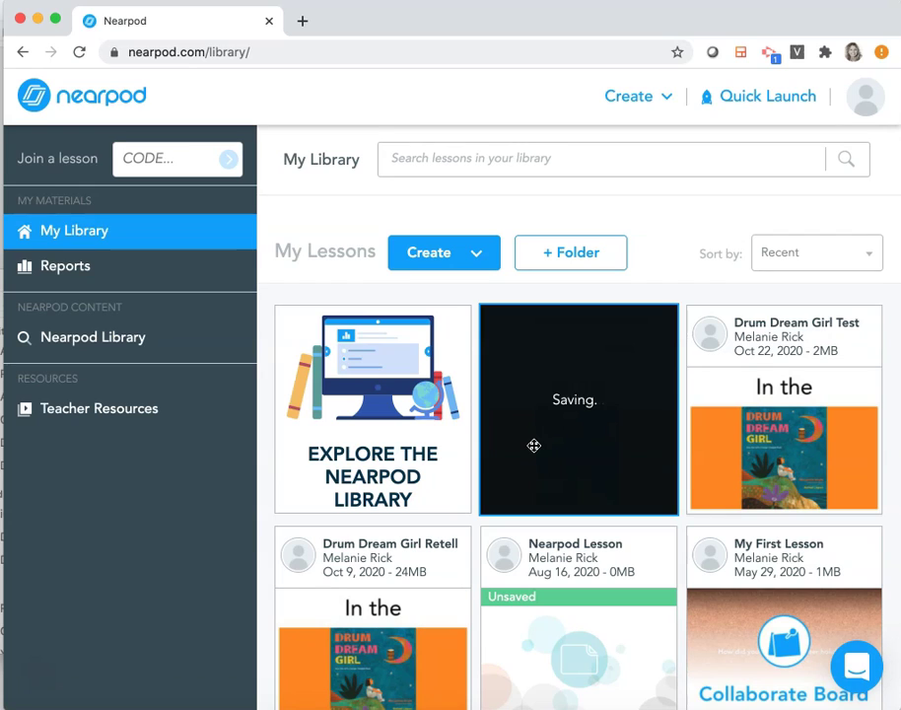
pyautogui.click(549, 438)
pyautogui.click(570, 457)
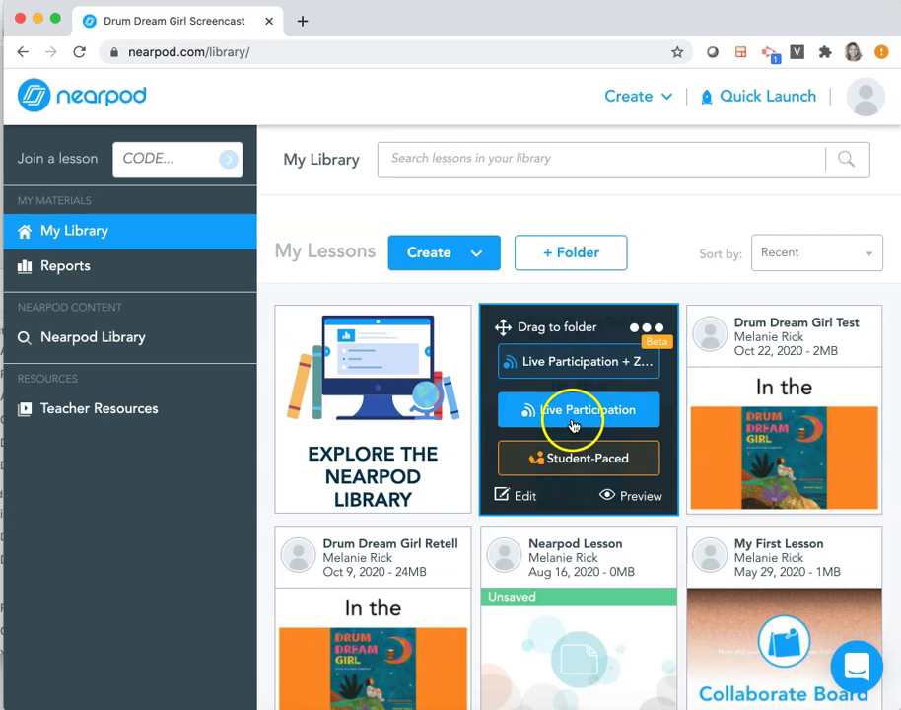
pyautogui.click(574, 383)
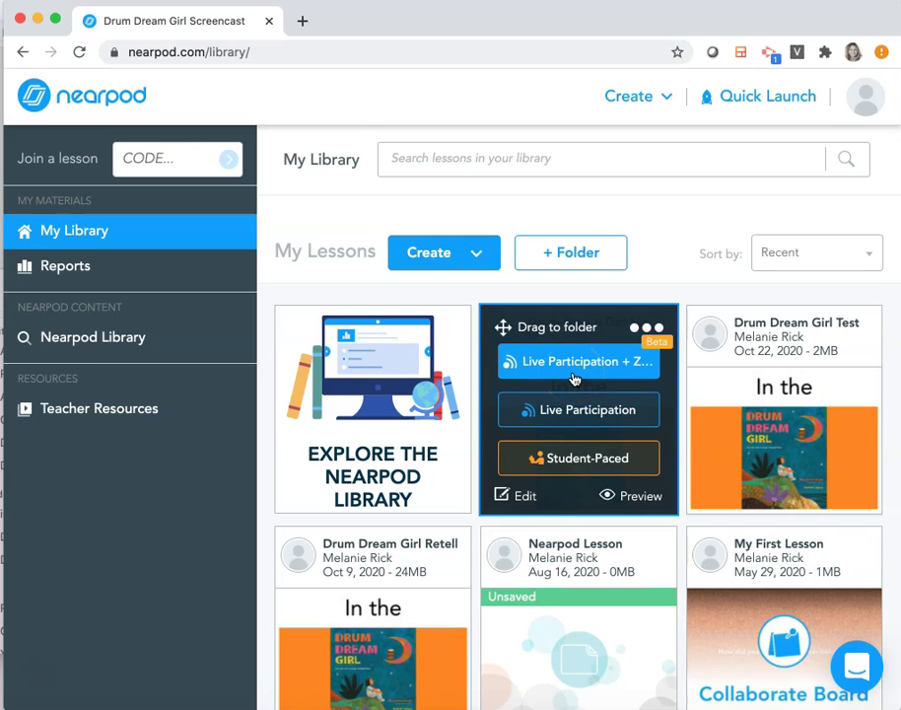
pyautogui.click(583, 454)
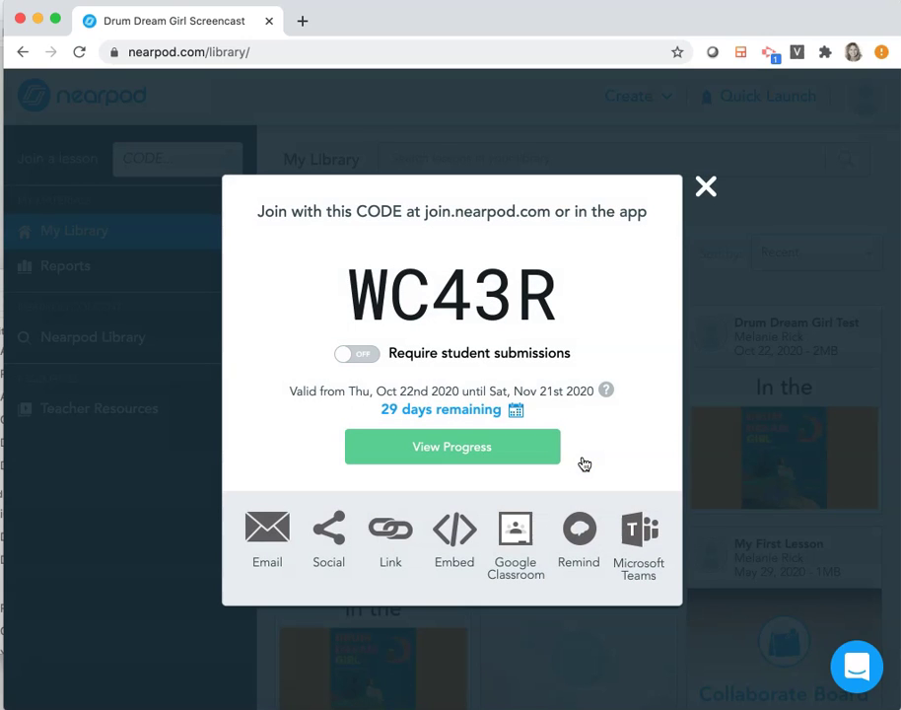
# Extend the expiration date of the lesson's join code to December 31, 2020.
pyautogui.click(517, 412)
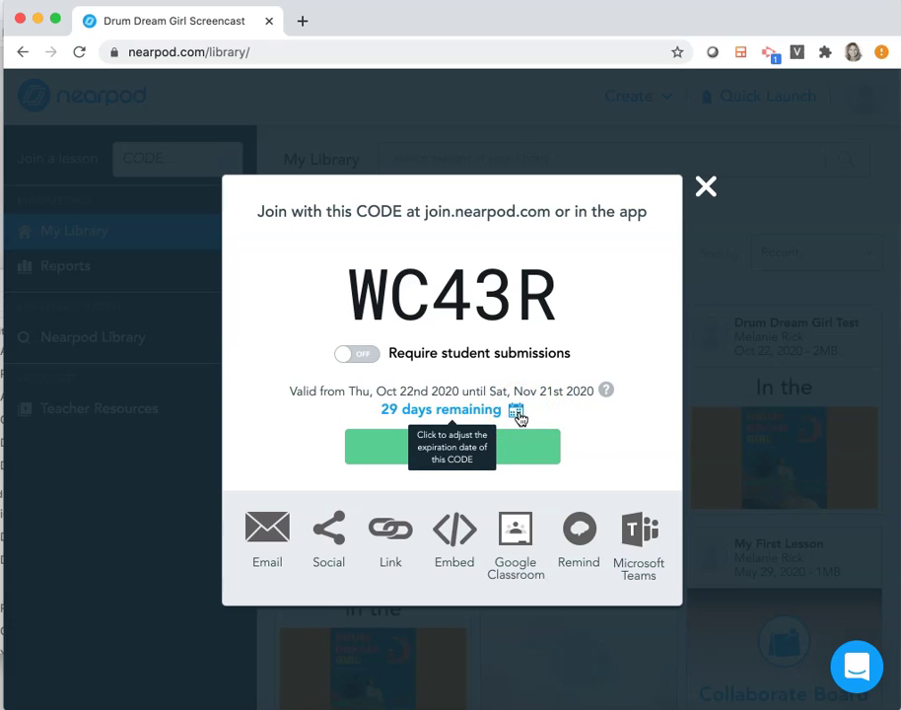
pyautogui.click(519, 416)
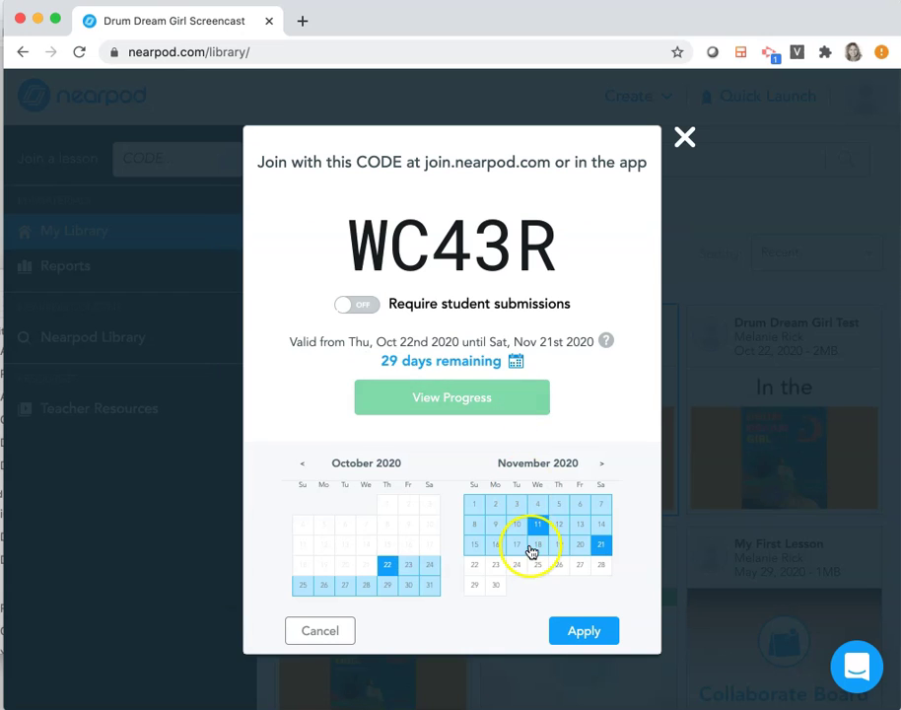
pyautogui.click(601, 463)
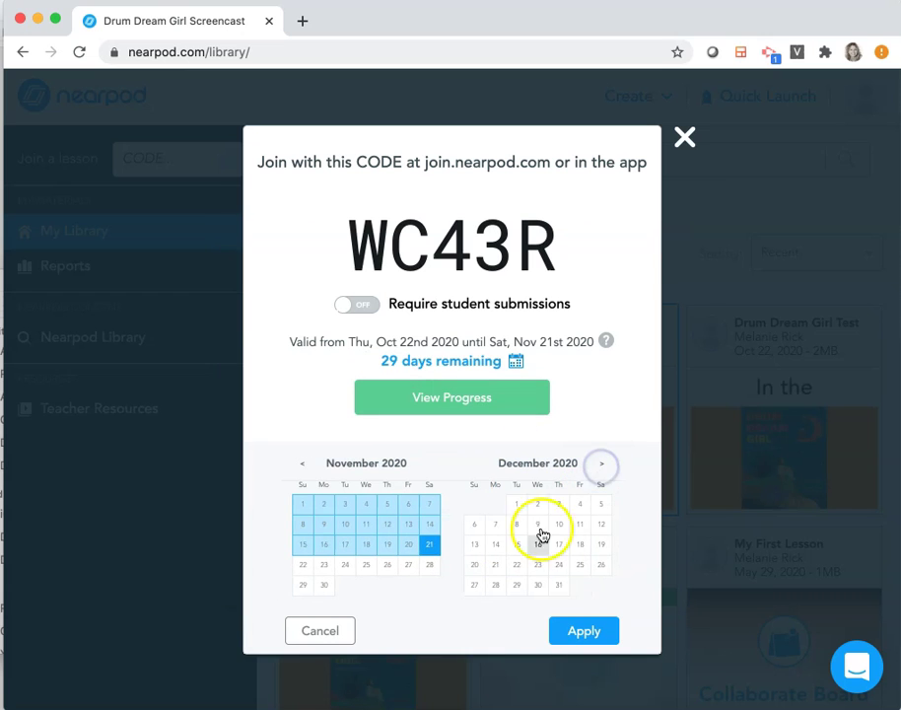
pyautogui.click(559, 588)
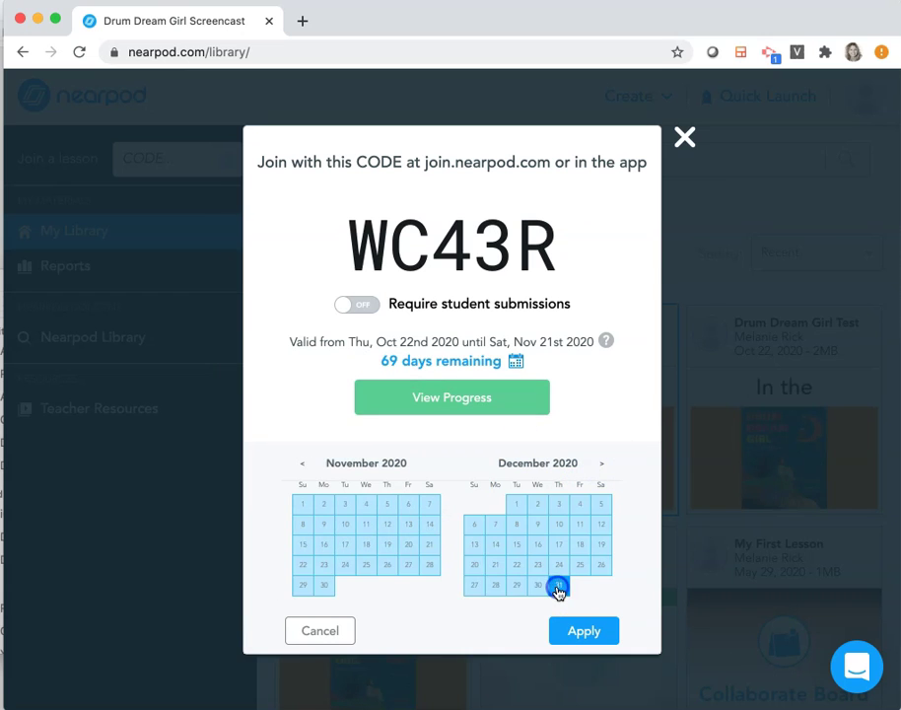
pyautogui.click(583, 631)
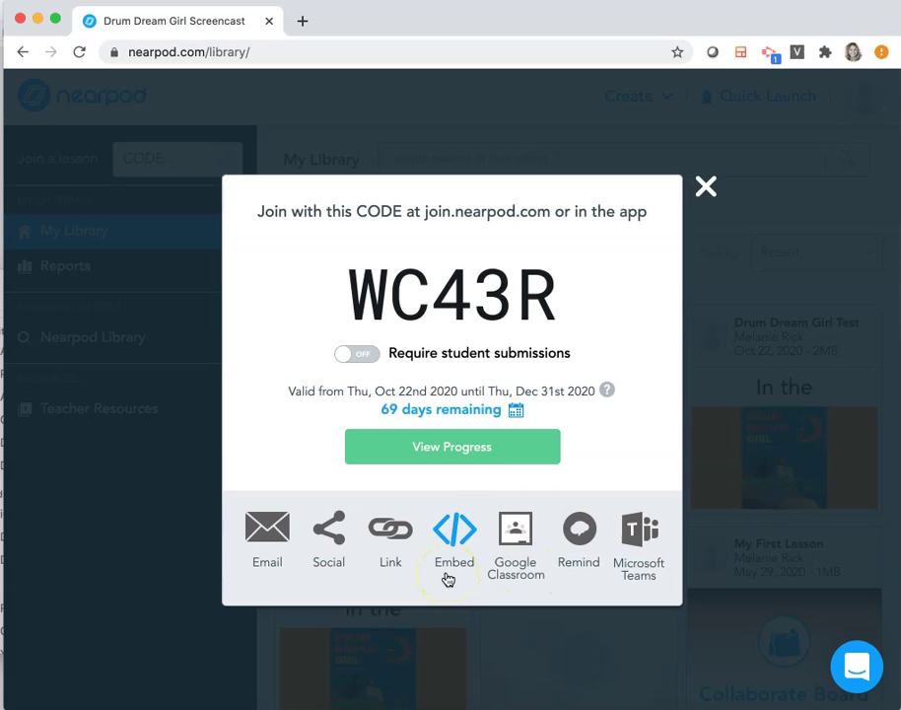
# Copy the share link for the student-paced lesson.
pyautogui.click(383, 545)
pyautogui.click(478, 557)
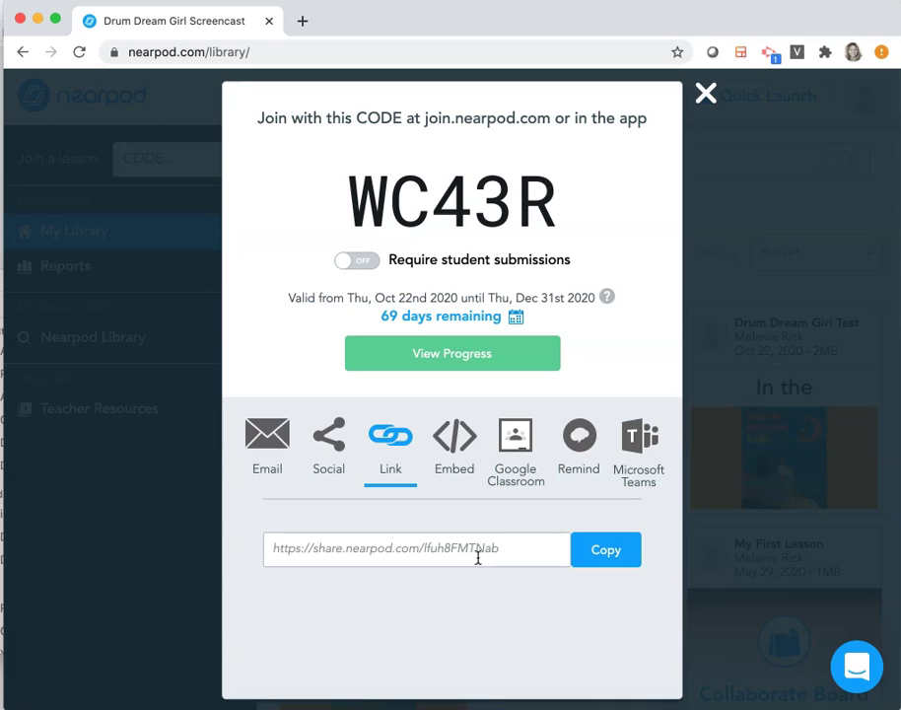
pyautogui.click(599, 548)
pyautogui.click(610, 539)
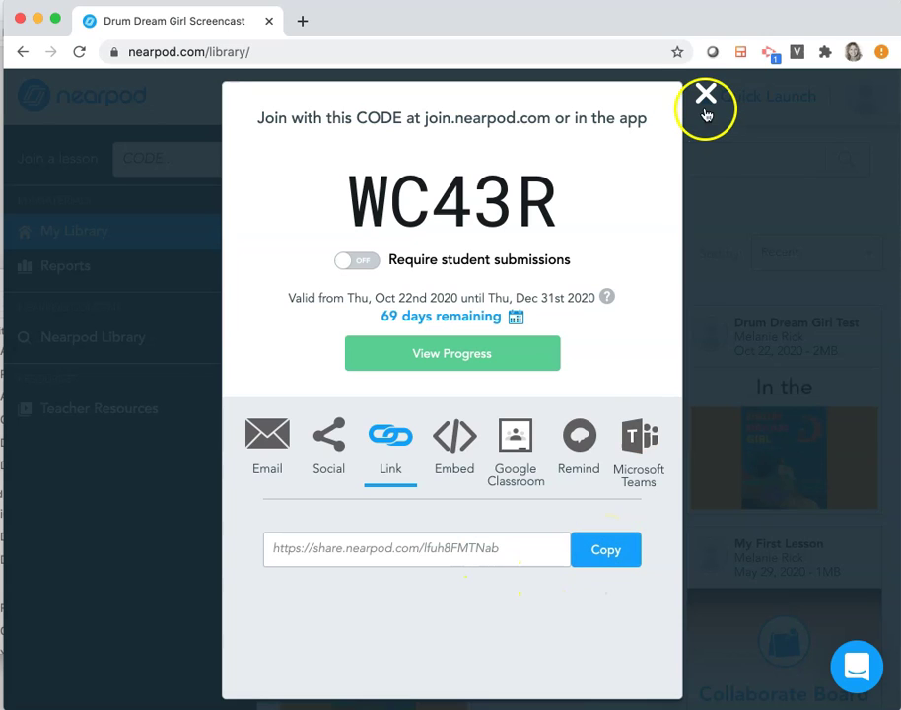